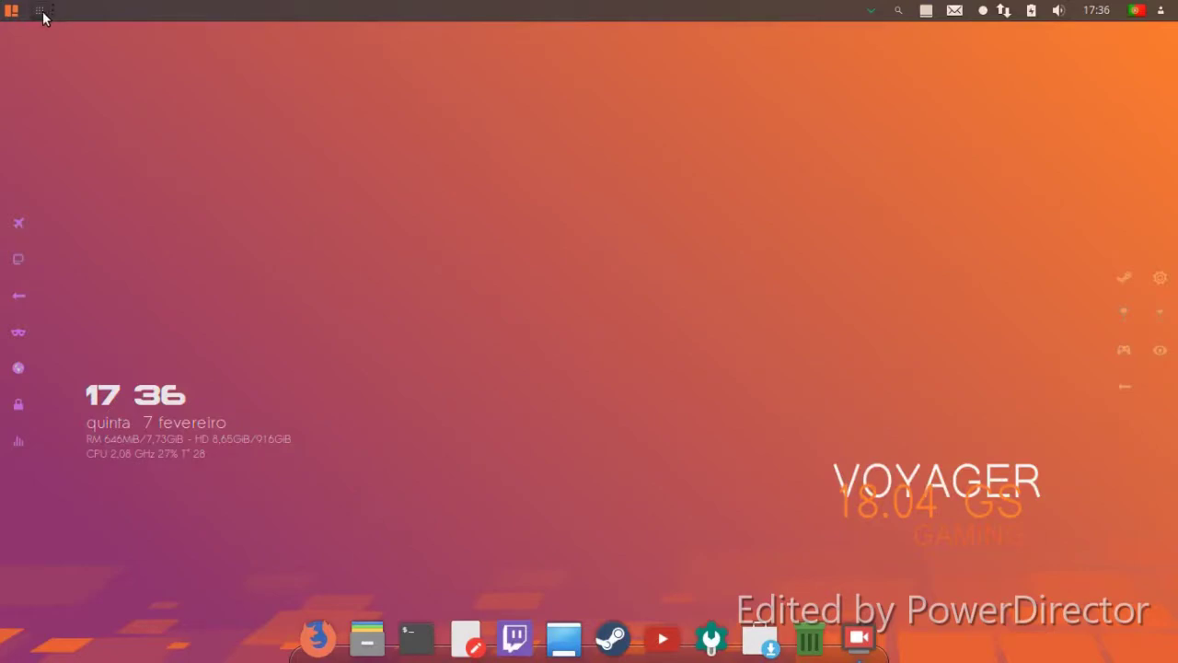
# View the workspaces in the window overview and select the second workspace.
pyautogui.click(40, 13)
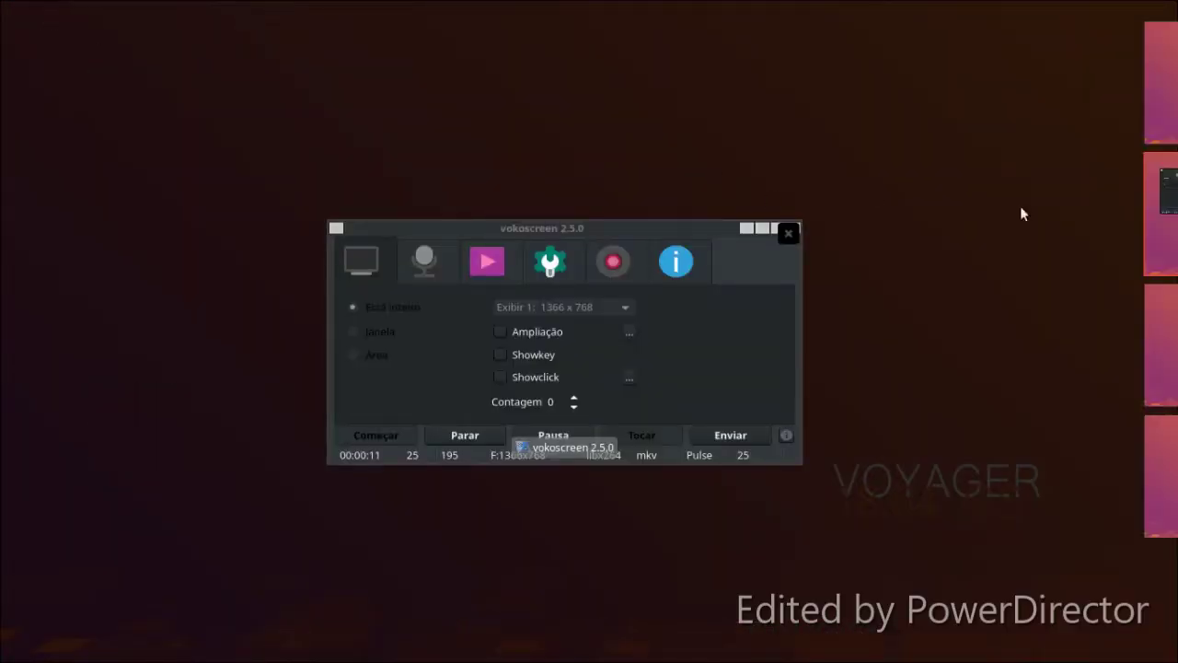
pyautogui.moveTo(1176, 247)
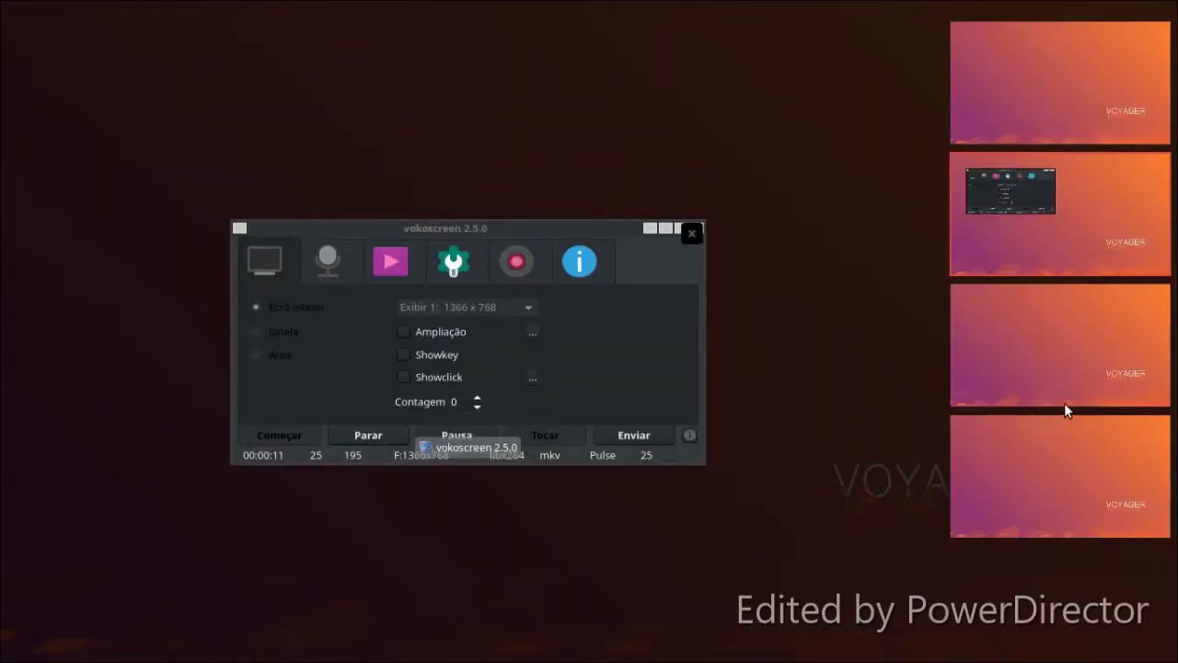
pyautogui.click(1124, 233)
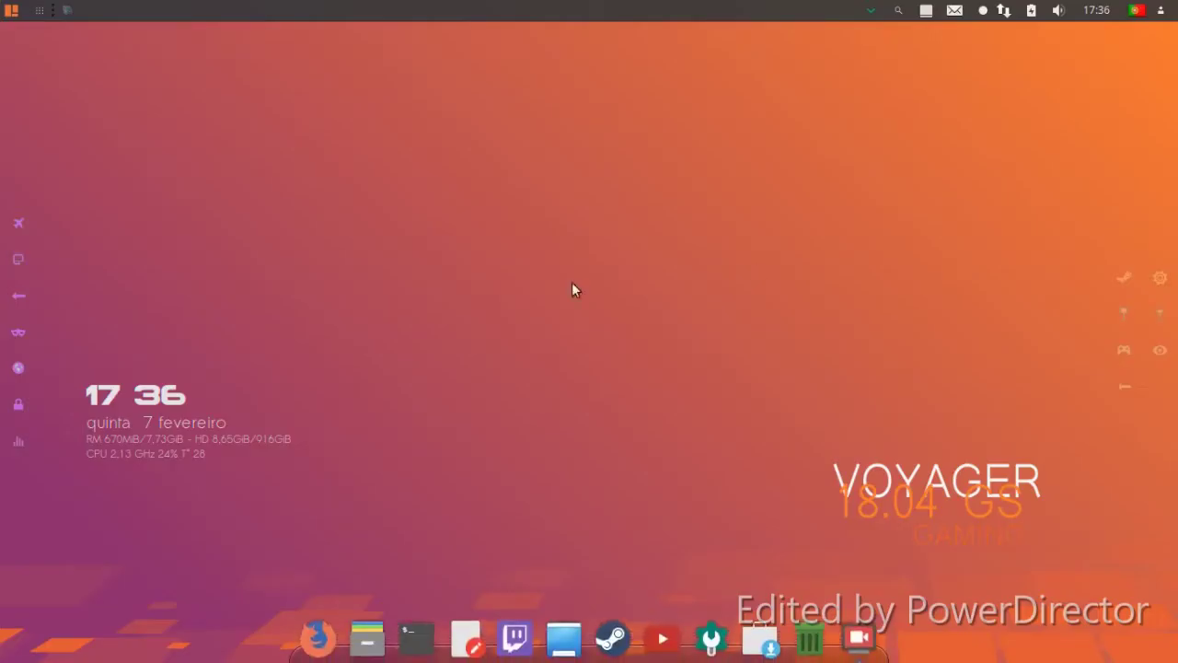
# Open the desktop background settings and apply the tropical beach wallpaper with palm trees and a hammock.
pyautogui.rightClick(492, 201)
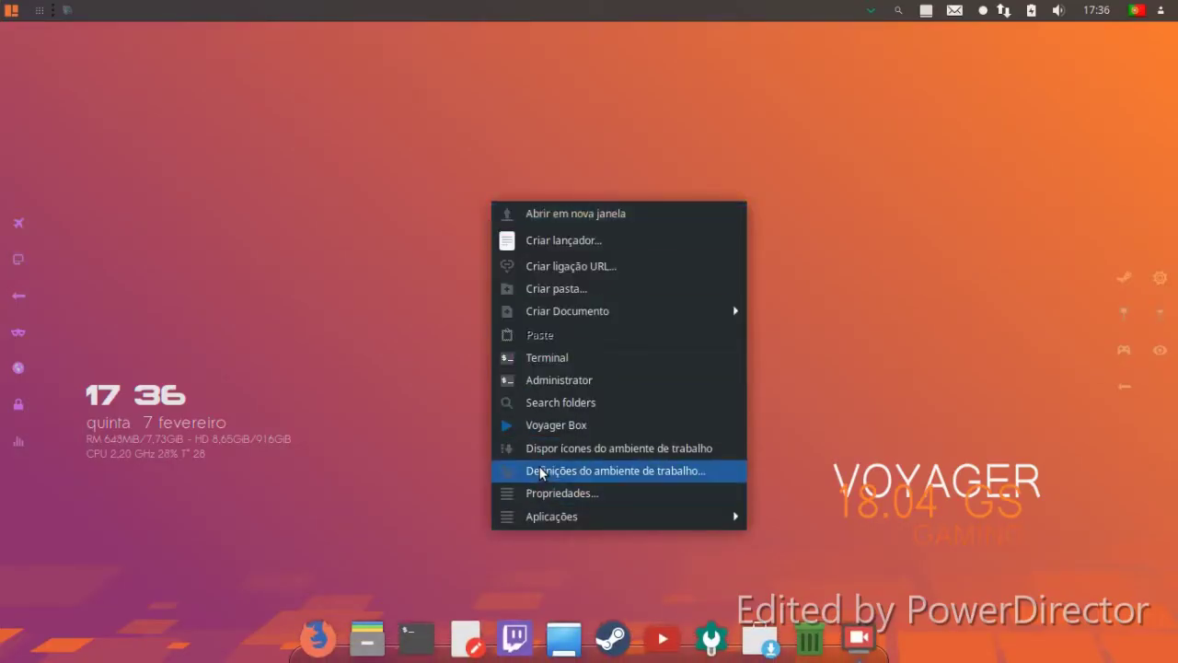
pyautogui.click(516, 469)
pyautogui.scroll(-1, 735, 281)
pyautogui.scroll(1, 735, 292)
pyautogui.click(363, 308)
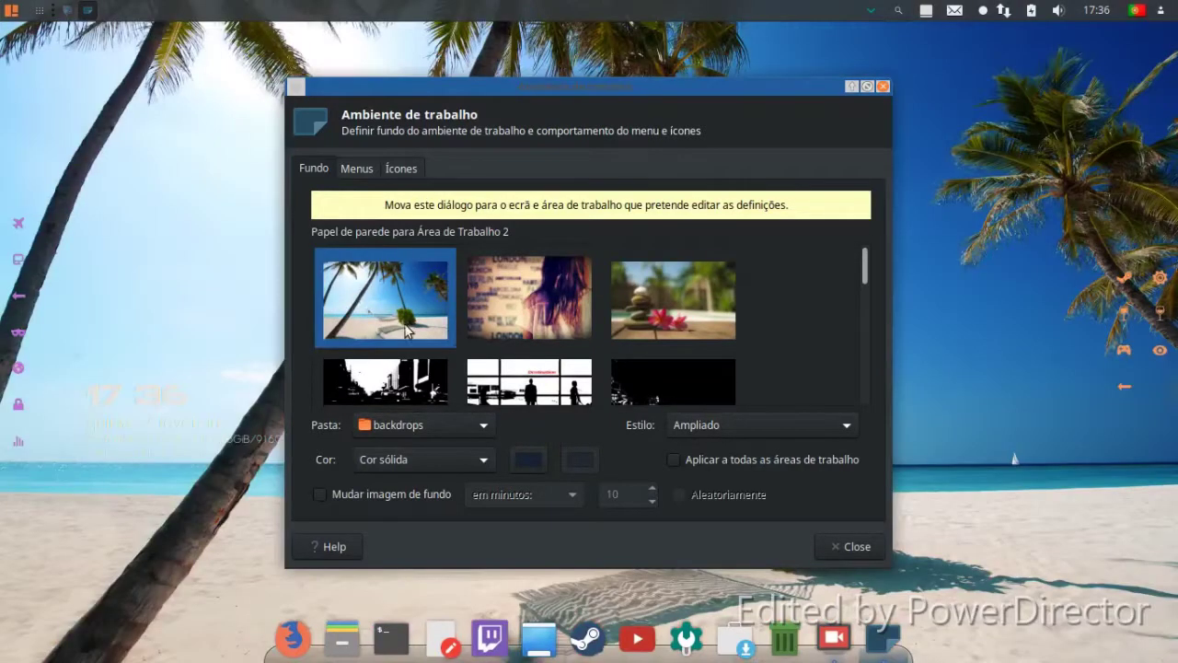
# Browse the backdrops folder and apply the wooden bench wallpaper with autumn leaves.
pyautogui.scroll(-5, 647, 317)
pyautogui.scroll(-8, 635, 321)
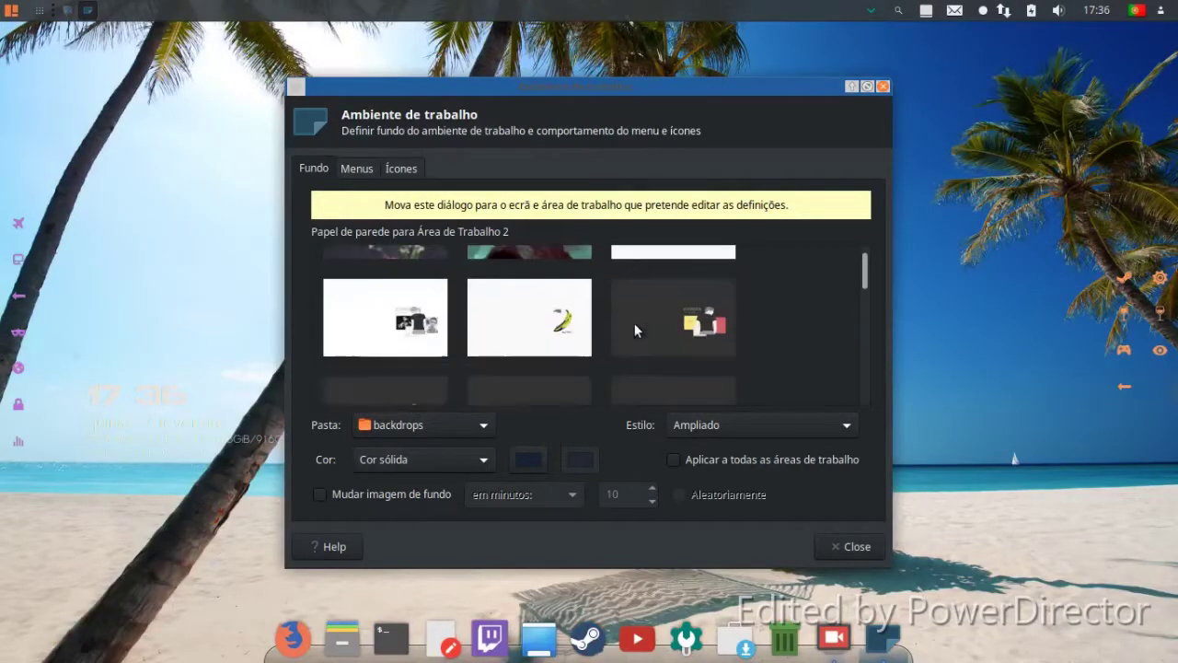
pyautogui.scroll(-2, 615, 327)
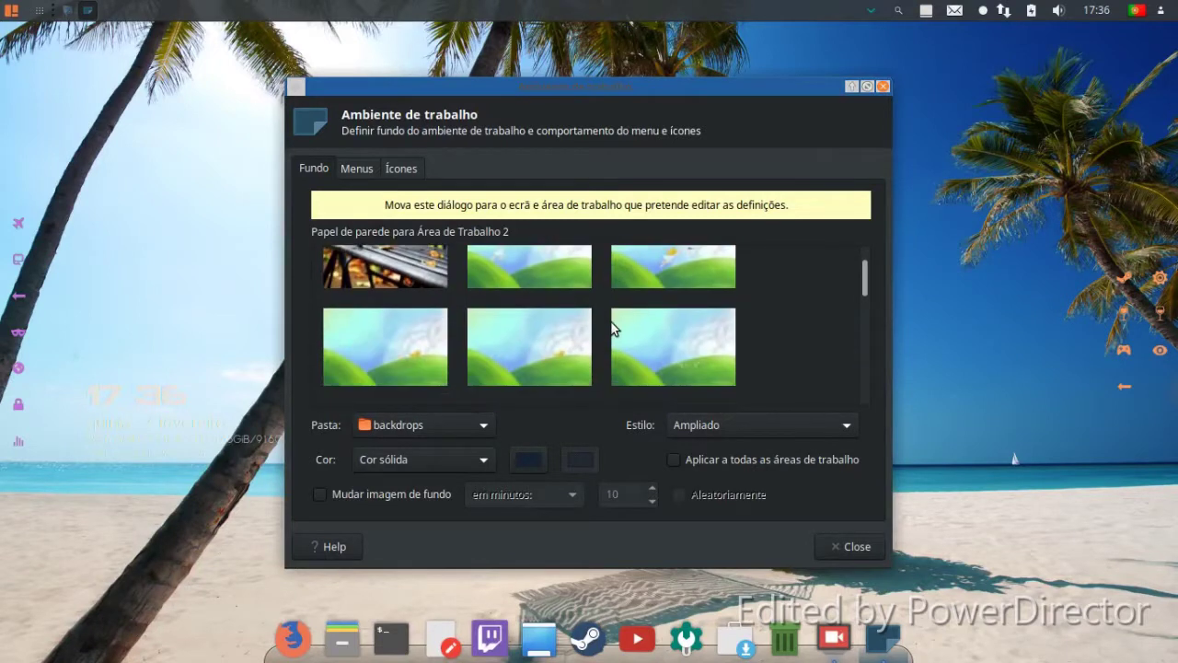
pyautogui.click(347, 269)
# Set the first green GAMING image as the wallpaper and close the desktop settings.
pyautogui.scroll(-8, 494, 281)
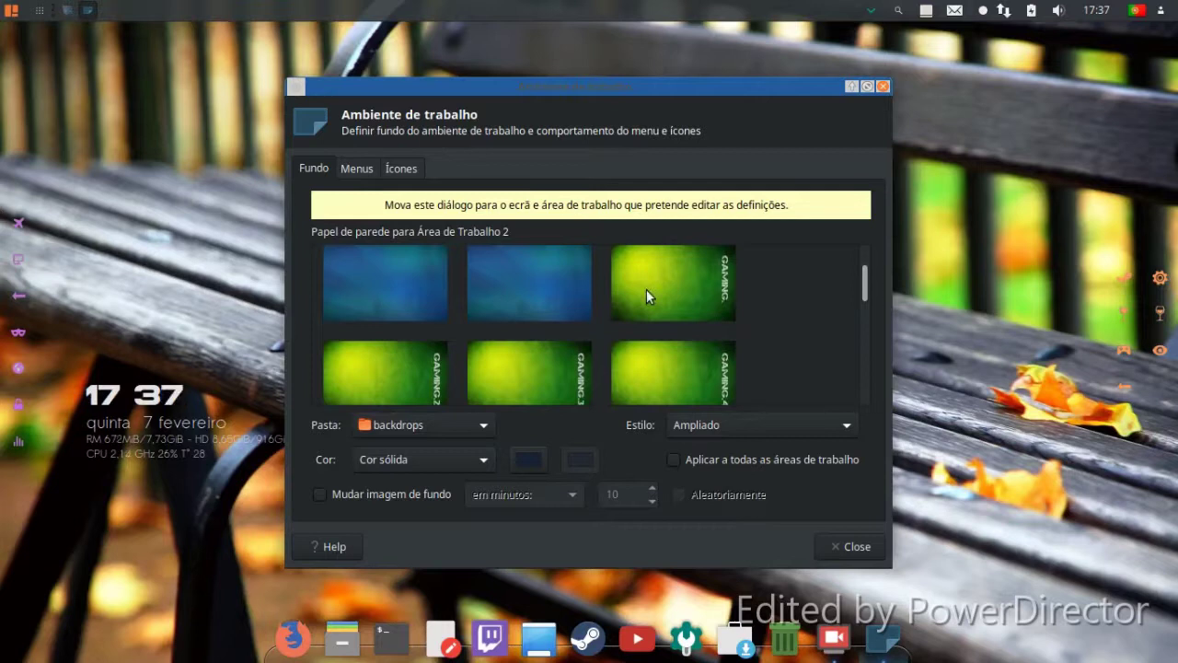
pyautogui.click(646, 293)
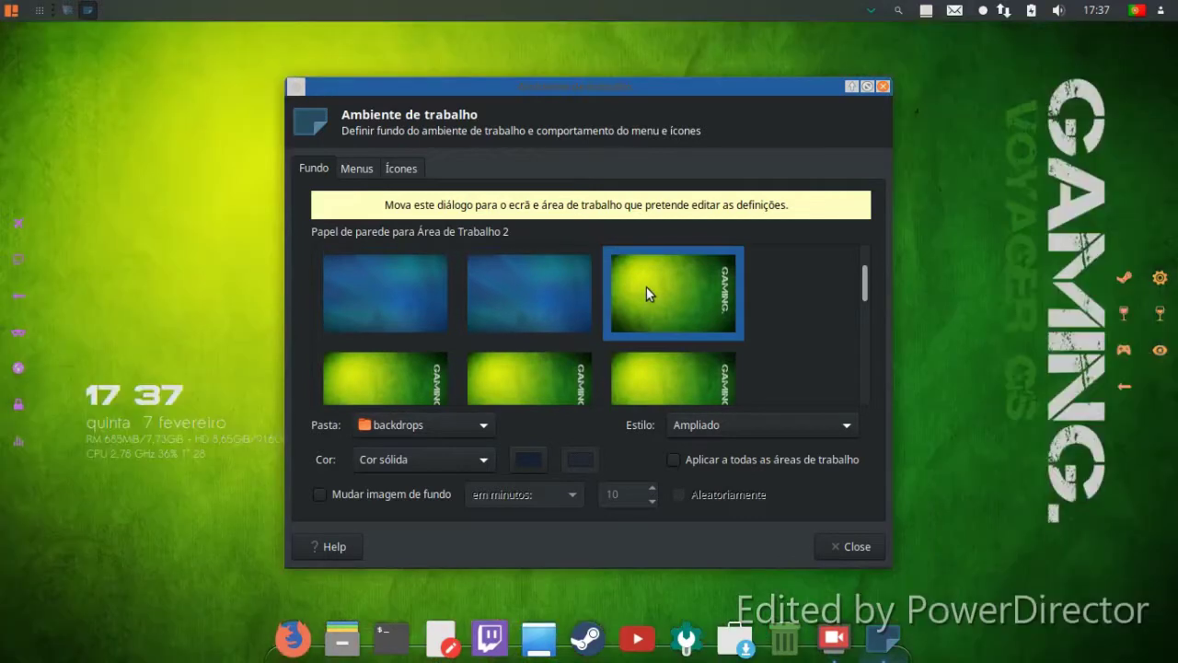
pyautogui.click(838, 543)
# Browse the application categories, launch Steam from the Internet category and cancel its update check.
pyautogui.click(12, 10)
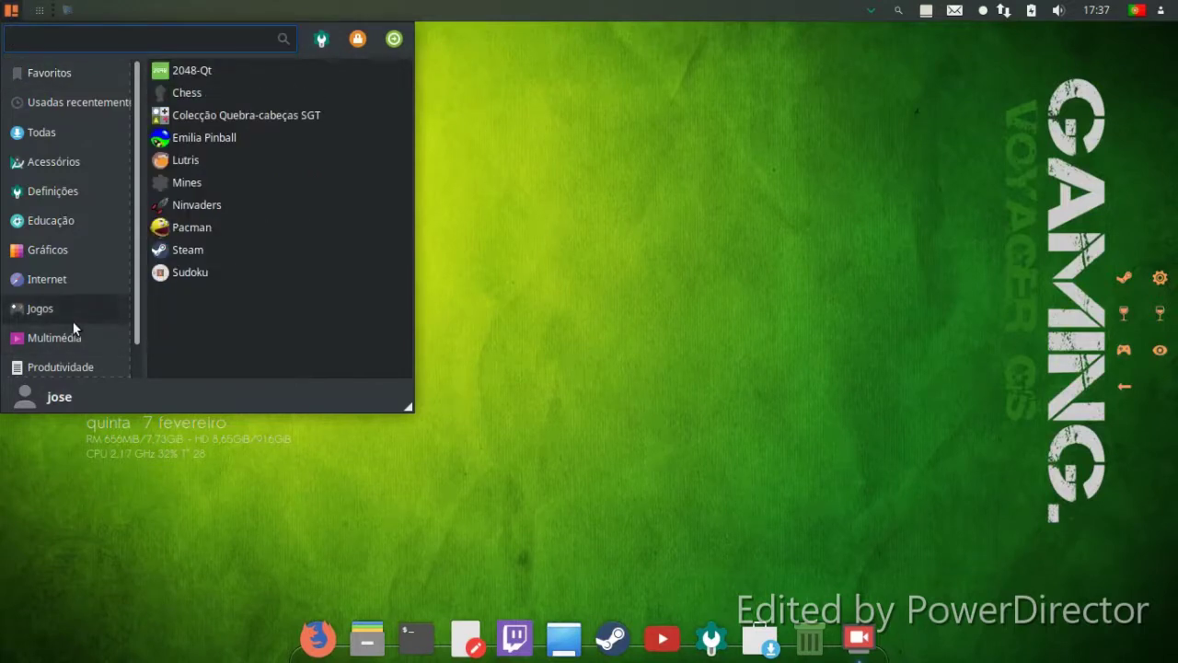
pyautogui.moveTo(109, 321)
pyautogui.moveTo(71, 279)
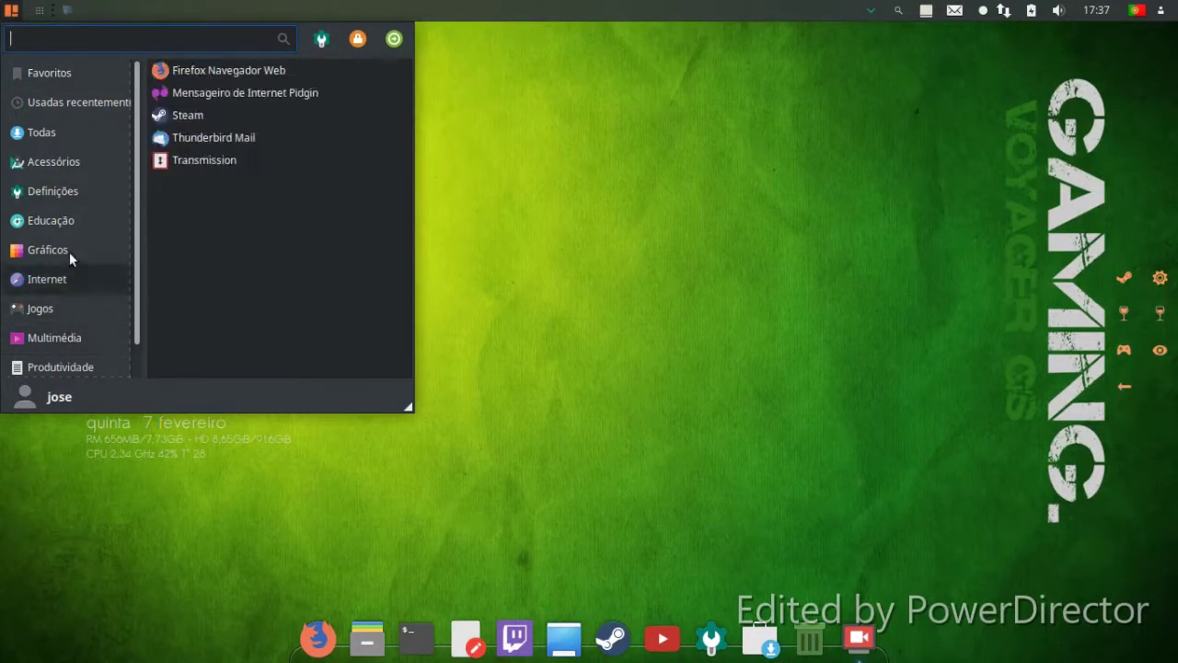
pyautogui.click(243, 120)
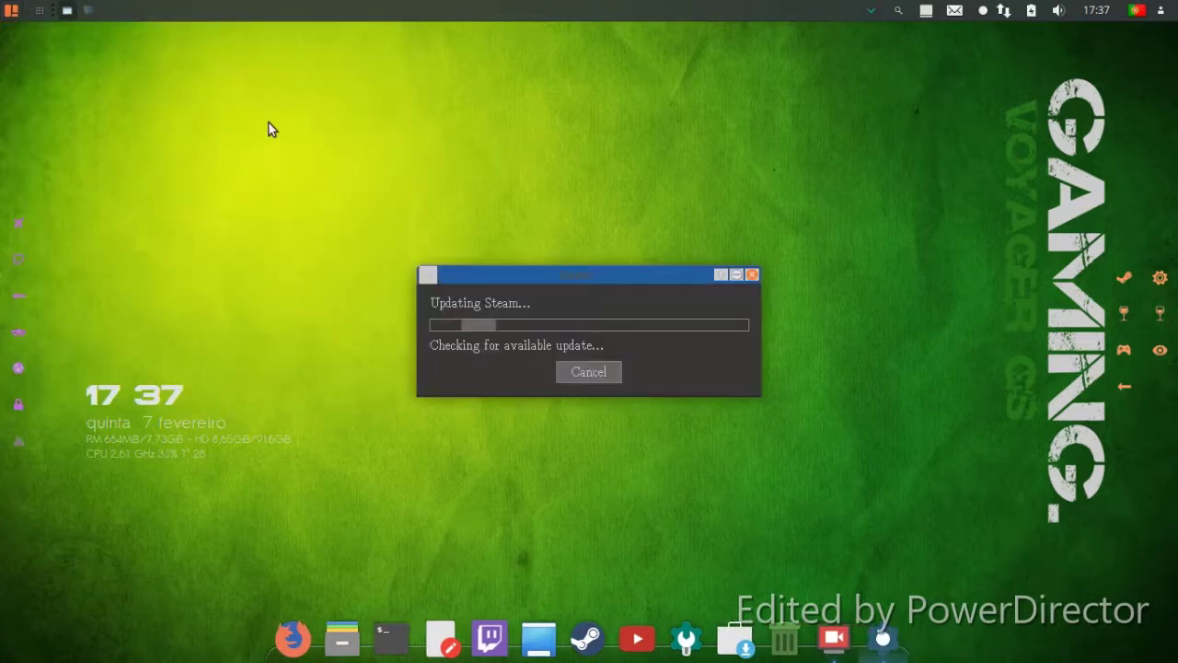
pyautogui.click(607, 374)
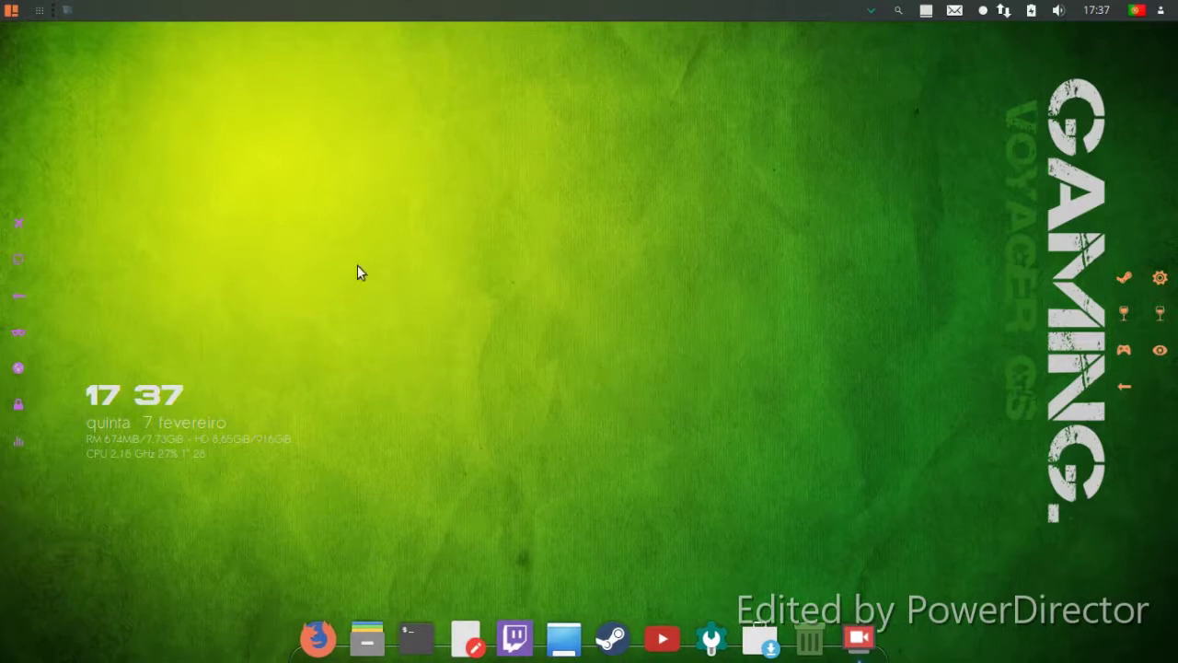
# Launch the Parole media player, open its Abrir localização dialog and move that dialog higher over the player.
pyautogui.click(11, 10)
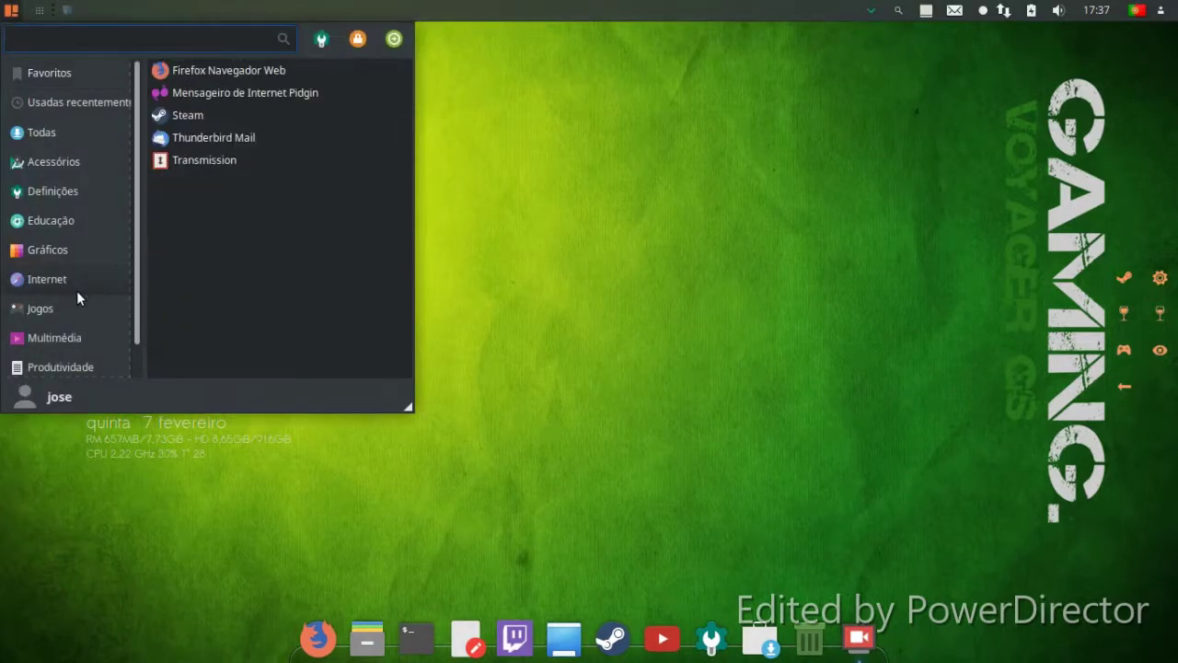
pyautogui.moveTo(56, 320)
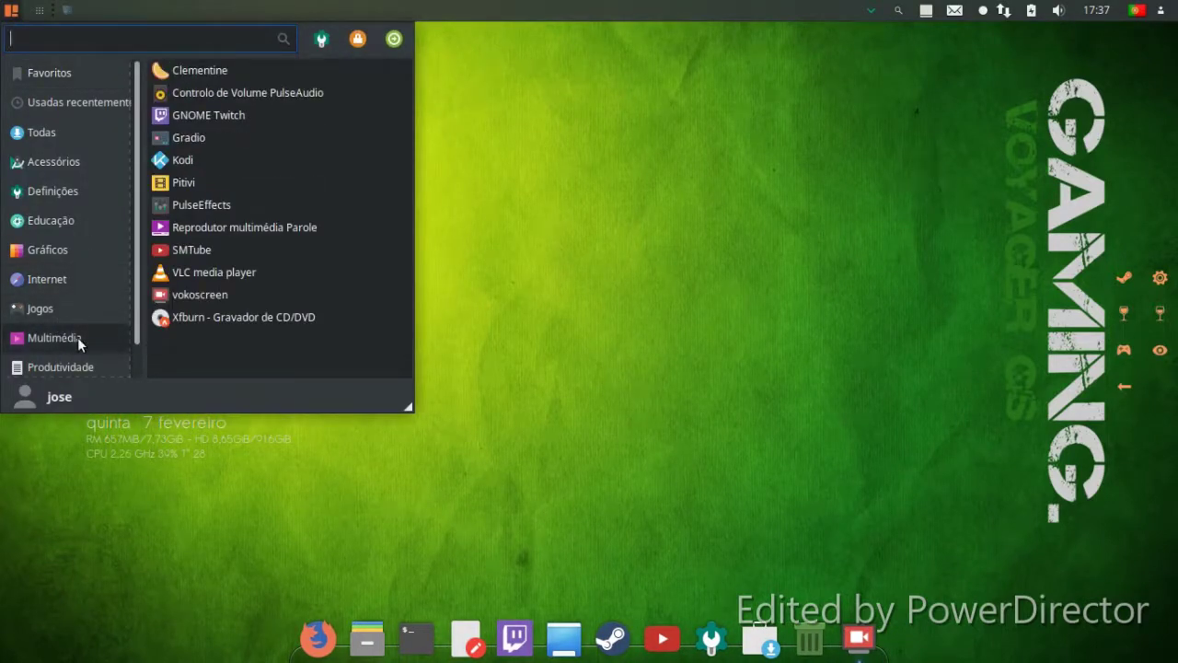
pyautogui.click(197, 228)
pyautogui.click(284, 192)
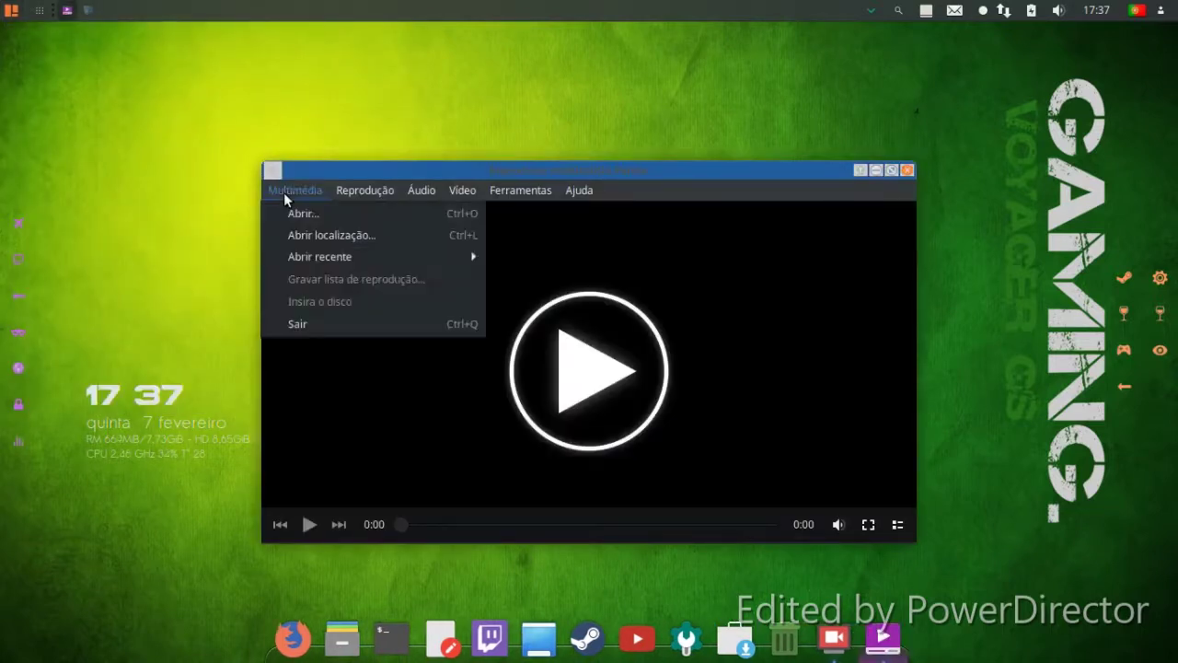
pyautogui.click(299, 233)
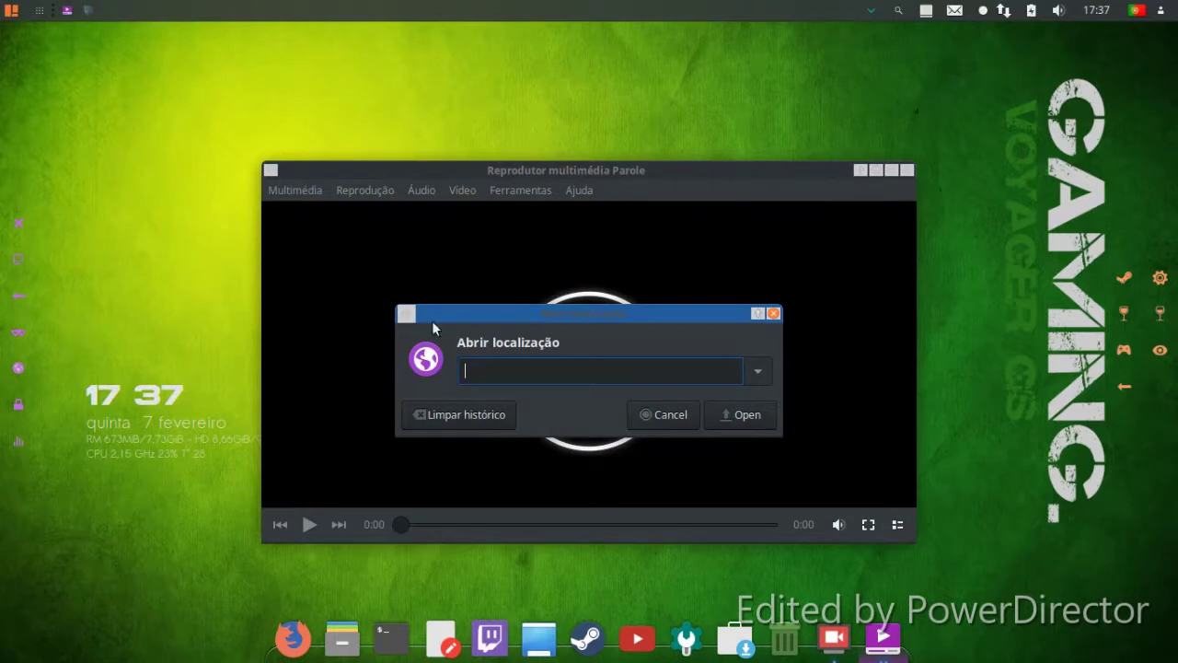
pyautogui.rightClick(484, 374)
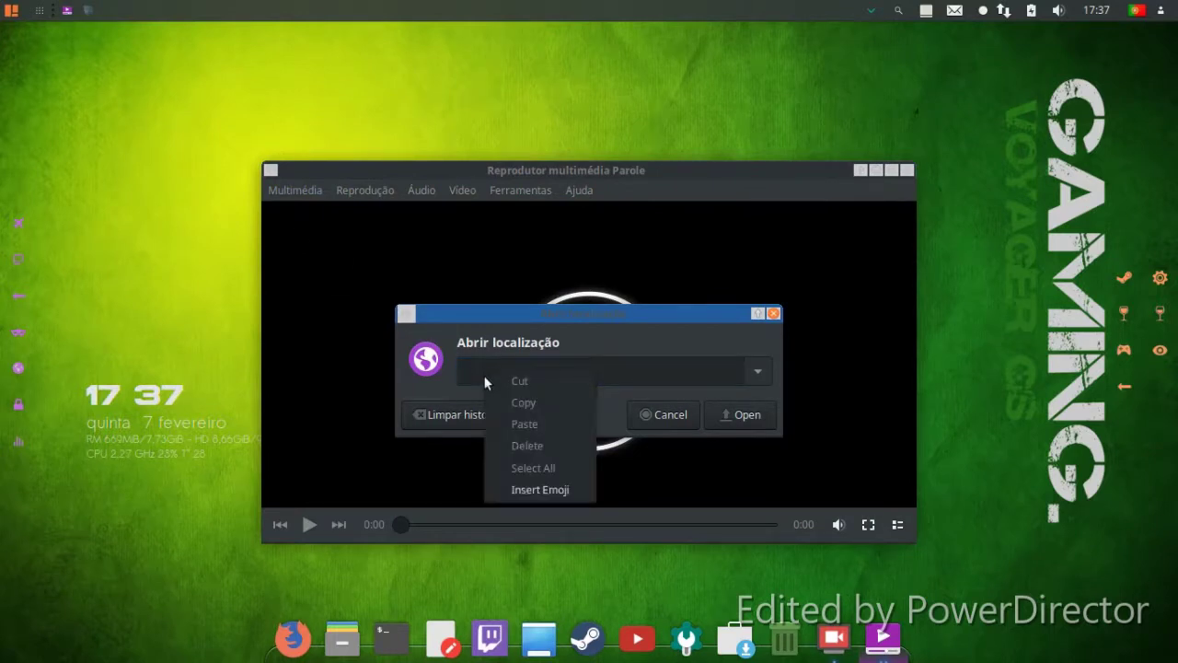
pyautogui.click(424, 388)
pyautogui.moveTo(467, 309); pyautogui.dragTo(471, 255)
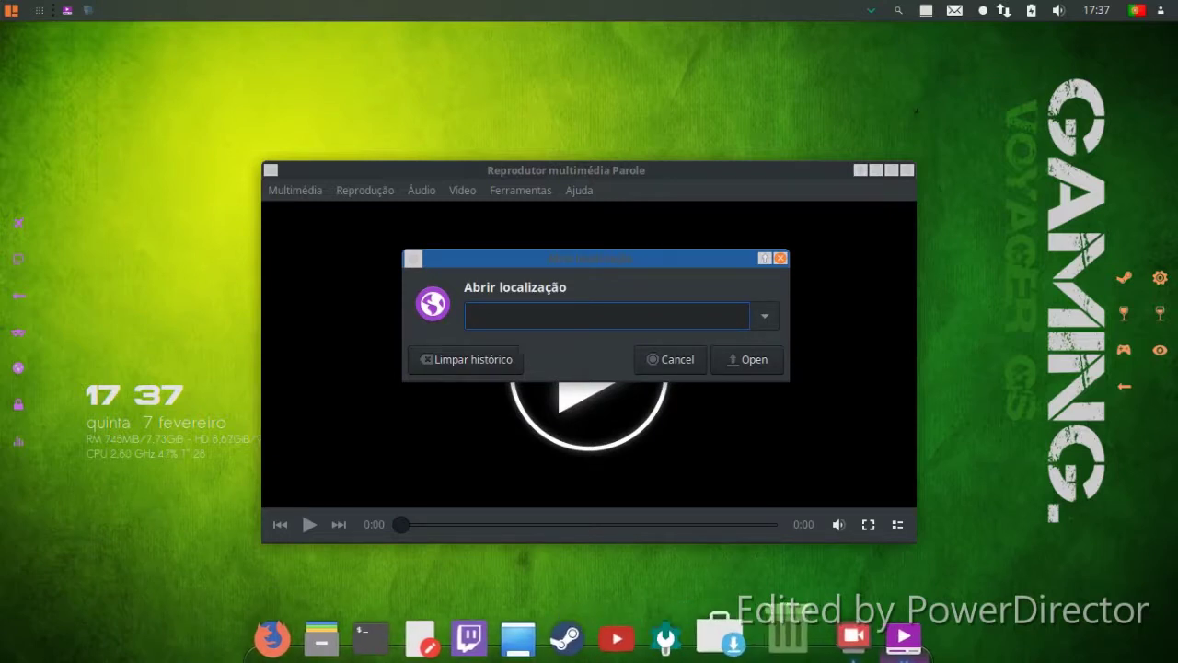
# Launch SMTube and copy the link of the Supa Squad "Tudo Nosso" video from the popular results.
pyautogui.click(630, 632)
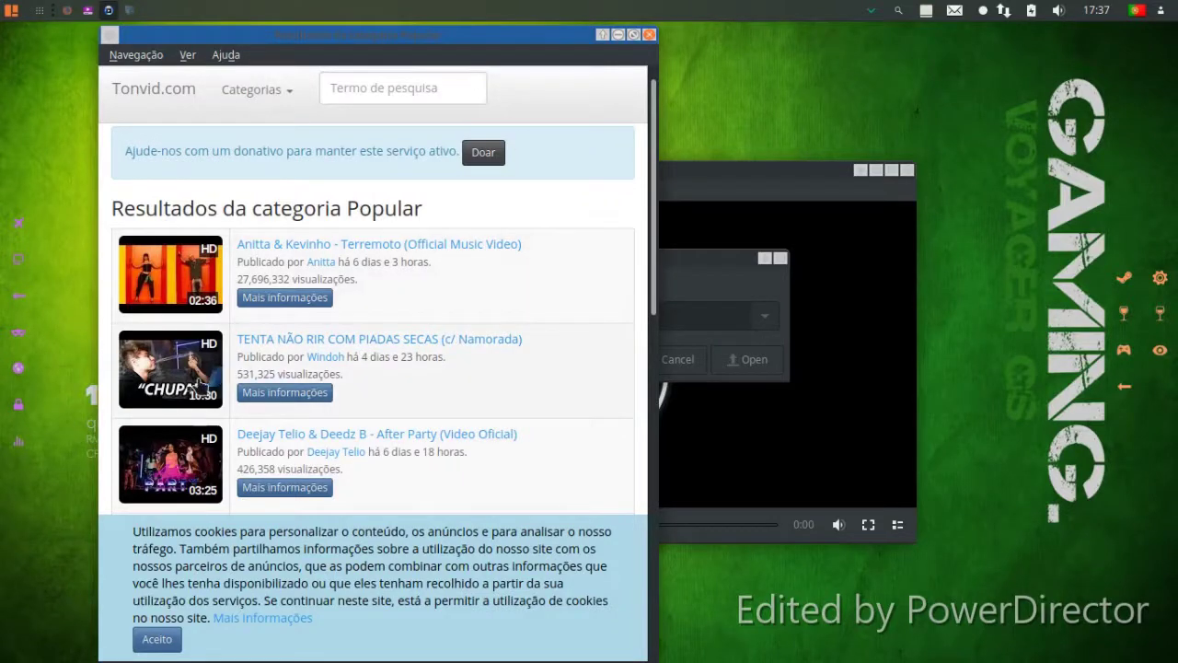
pyautogui.scroll(-7, 153, 385)
pyautogui.rightClick(153, 385)
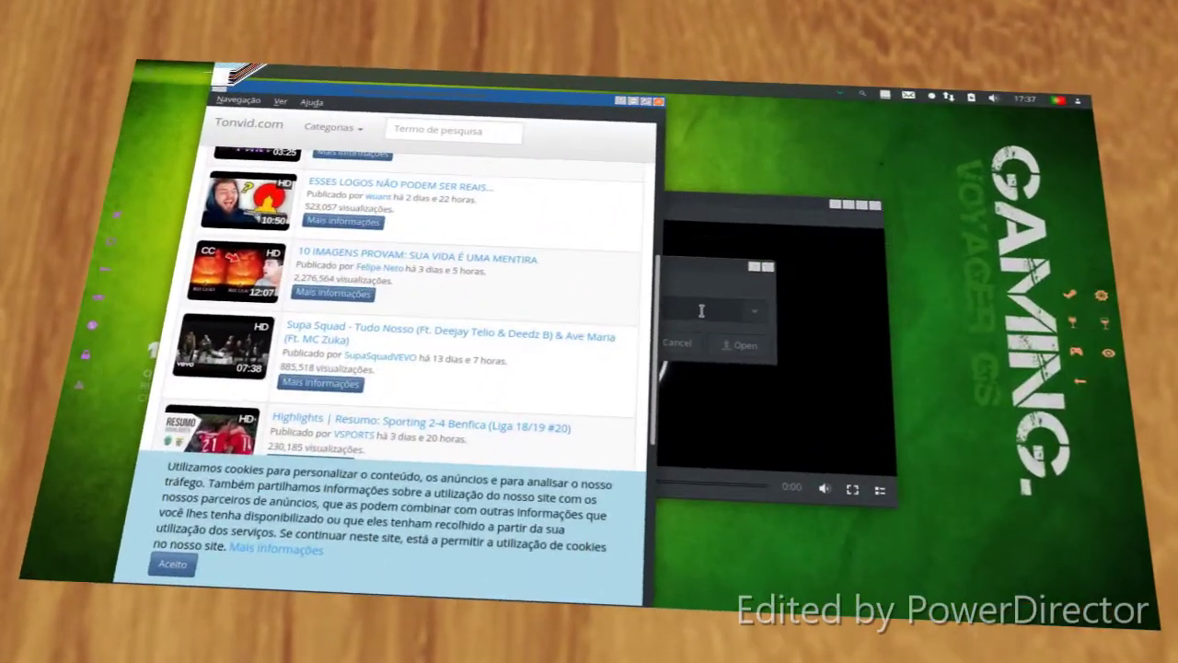
# Try to open the copied video link in Parole and dismiss the additional programs dialog.
pyautogui.rightClick(691, 313)
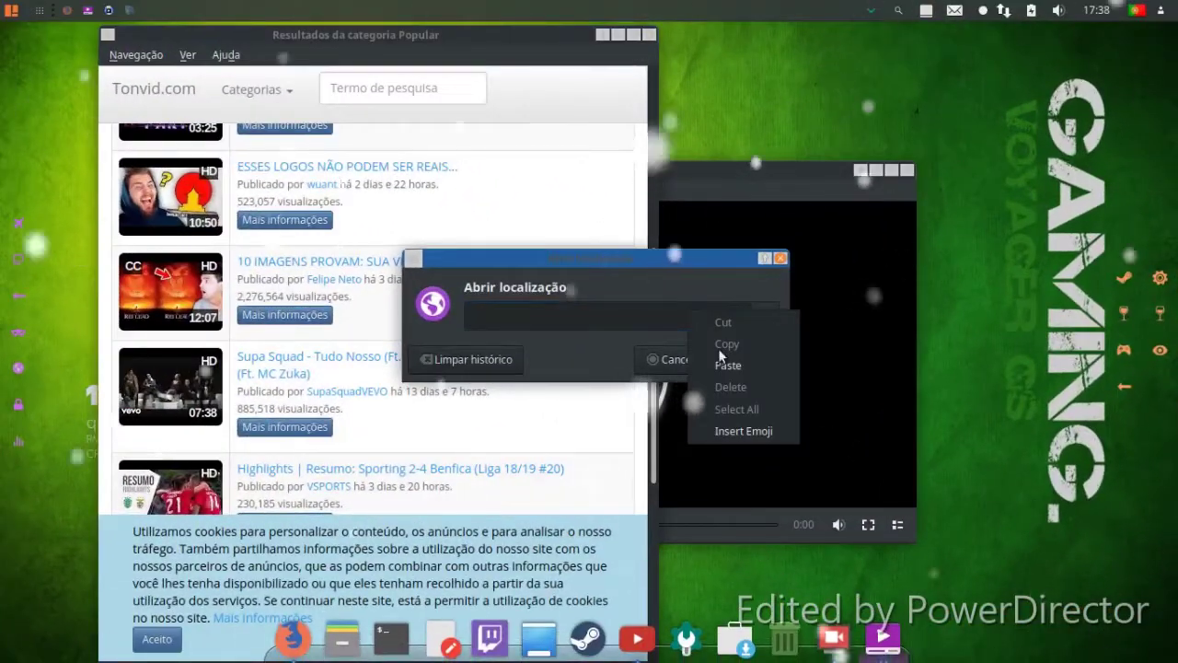
pyautogui.click(773, 365)
pyautogui.click(757, 361)
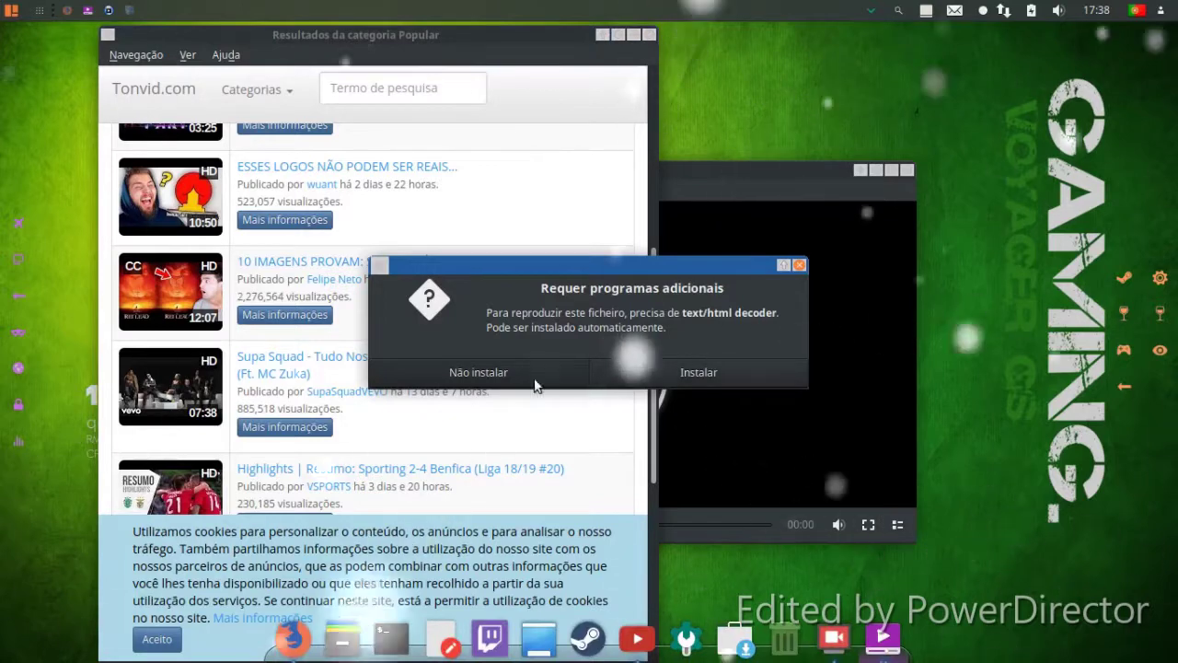
pyautogui.click(710, 363)
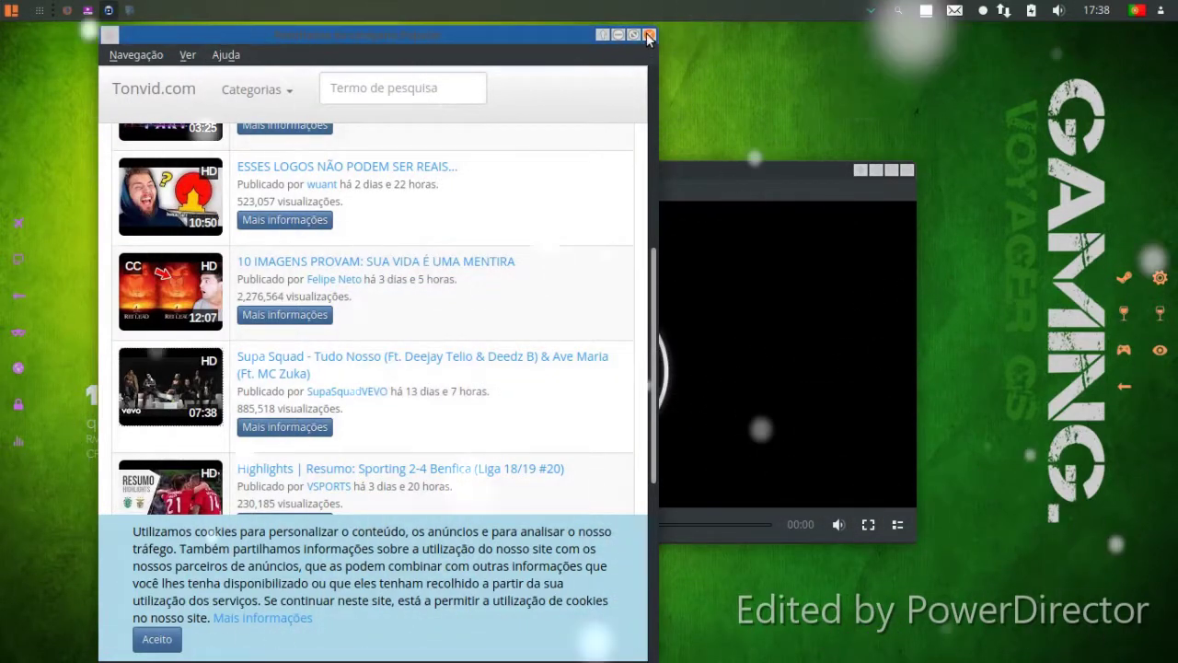
# Close the SMTube window and the Parole media player.
pyautogui.click(649, 34)
pyautogui.click(917, 171)
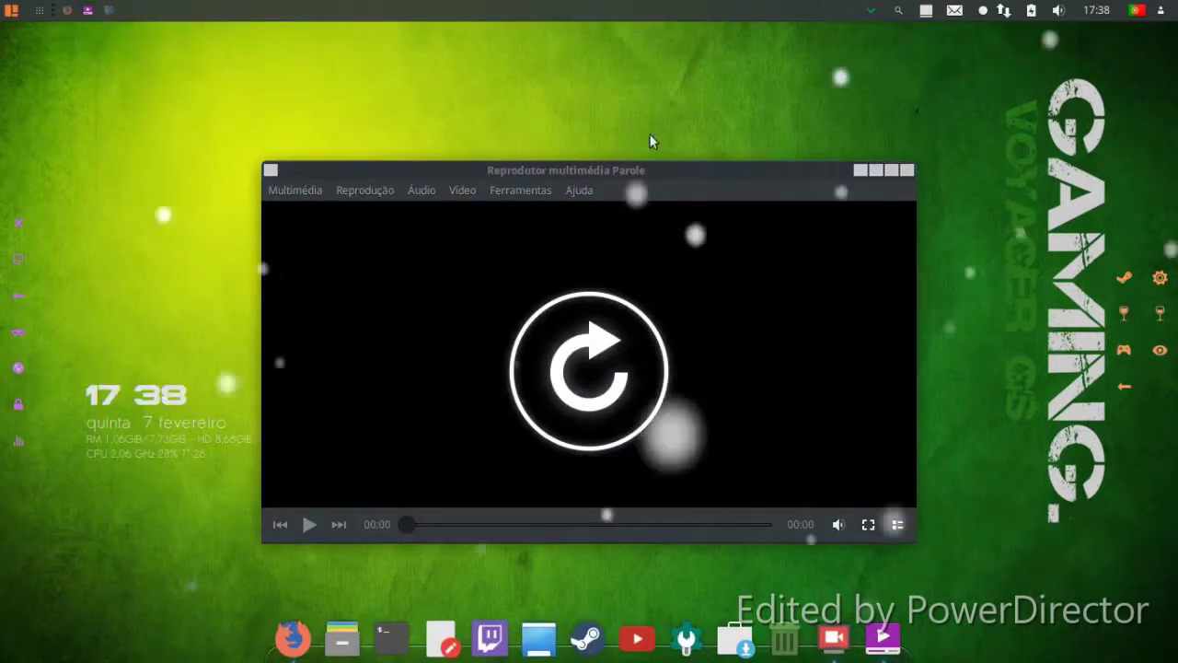
pyautogui.click(908, 171)
# Open Voyager Box from the desktop and bring up the dock preferences with its Plank Control option.
pyautogui.rightClick(463, 127)
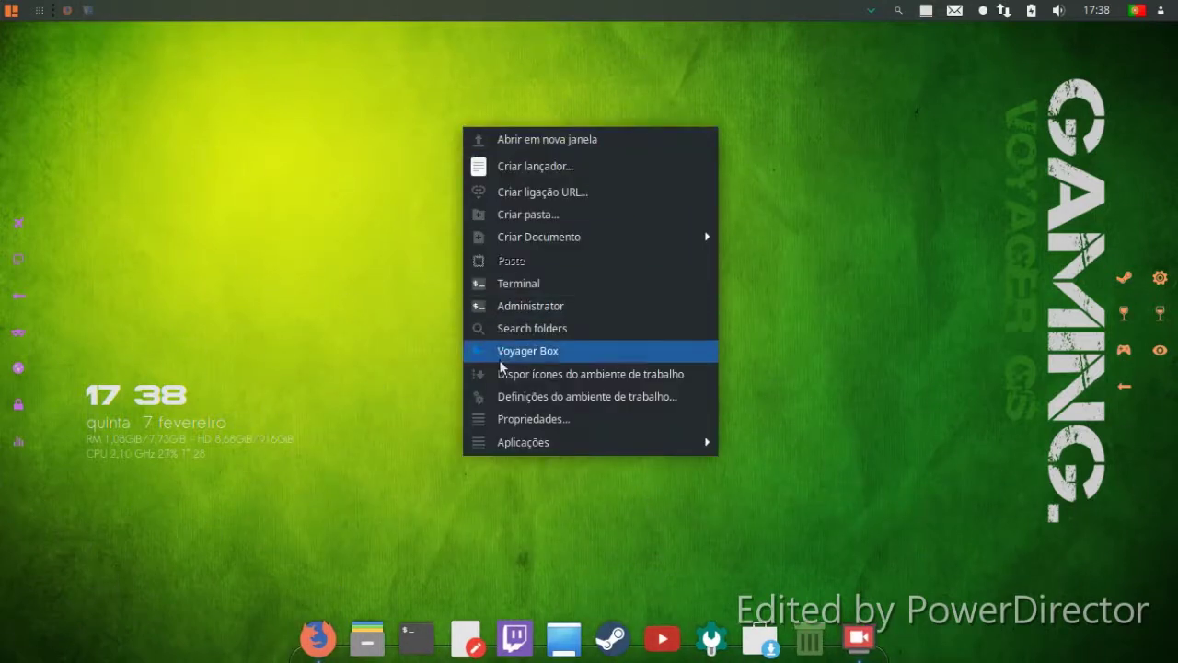
pyautogui.click(500, 354)
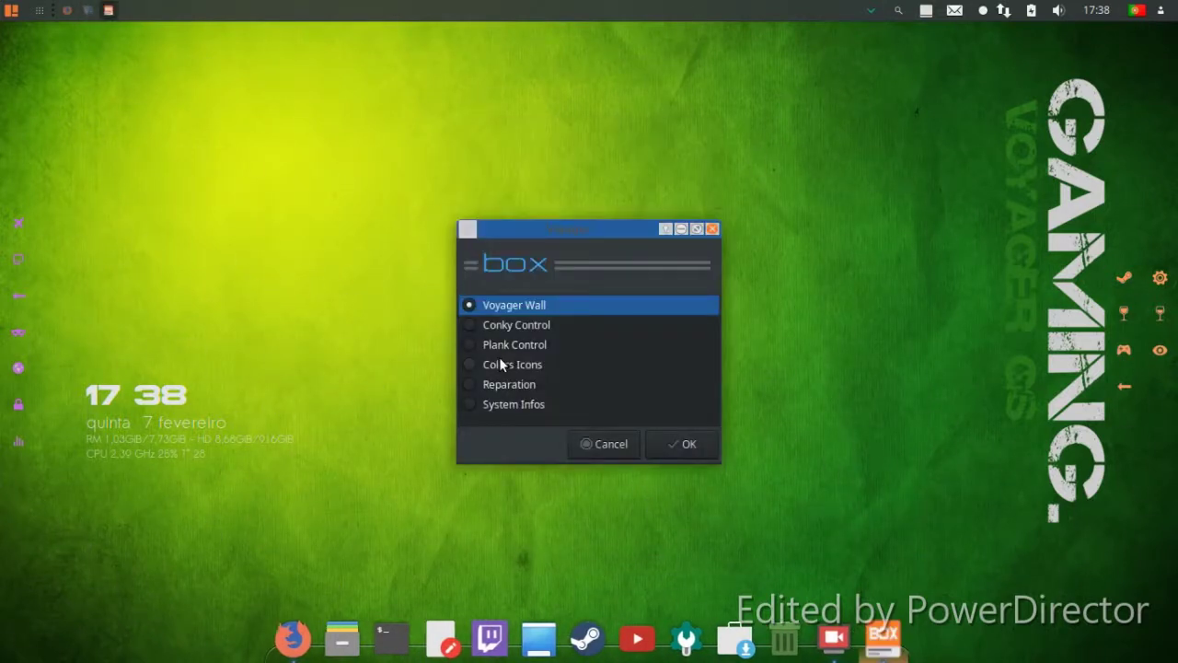
pyautogui.click(512, 330)
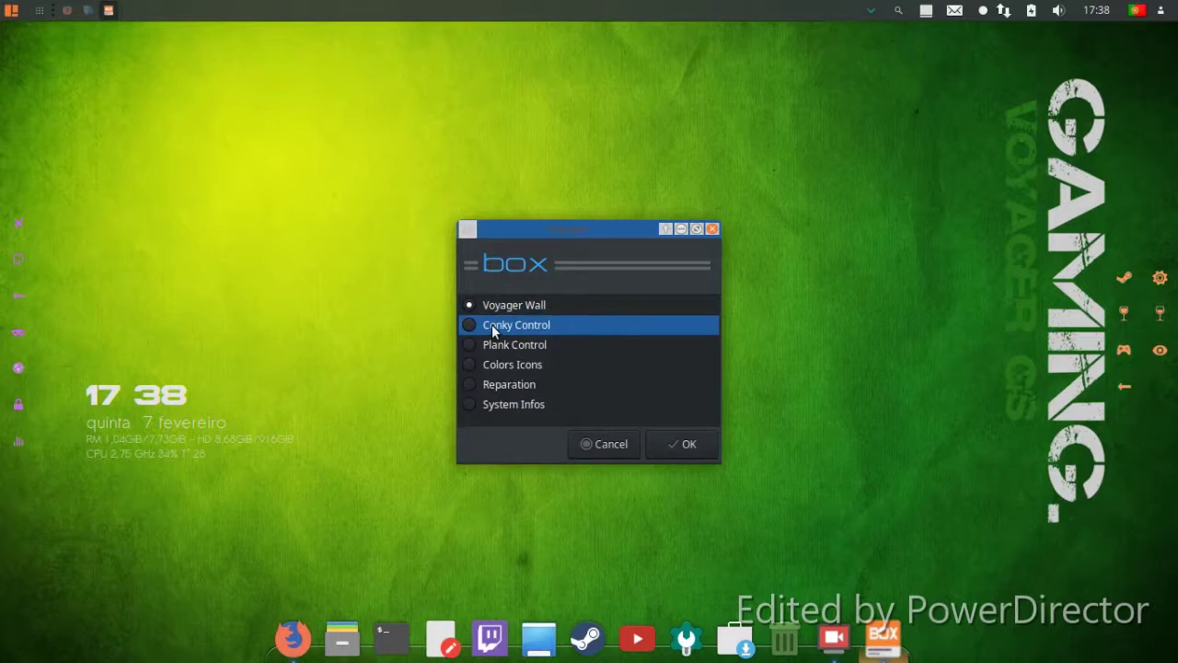
pyautogui.click(488, 350)
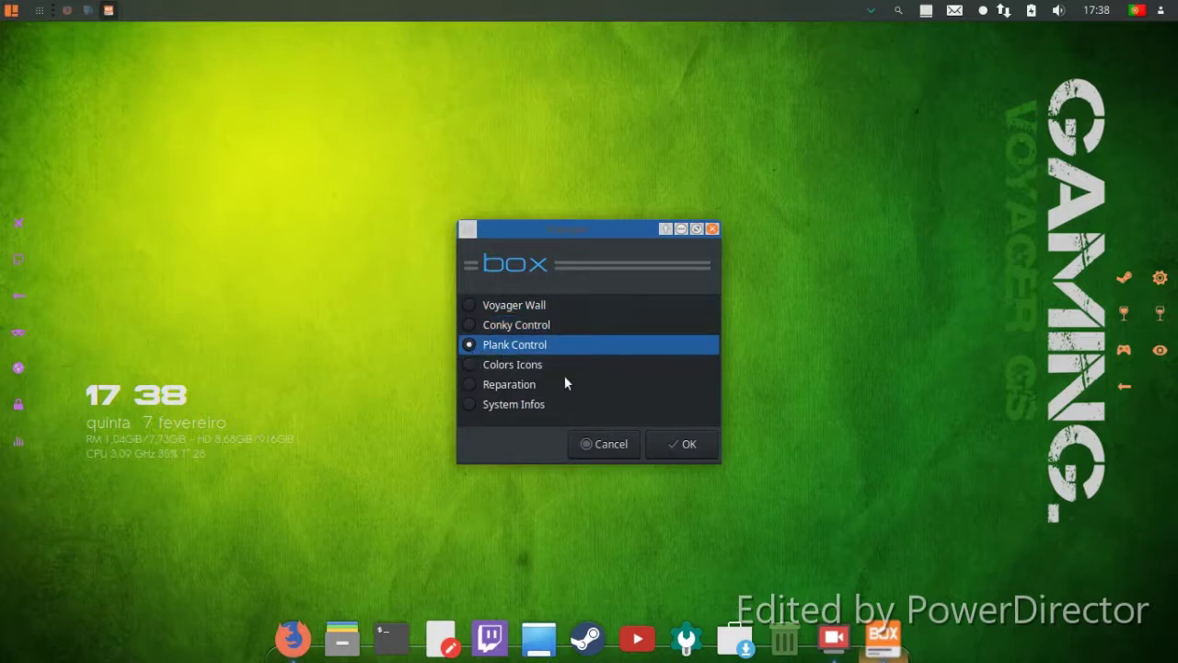
pyautogui.click(681, 443)
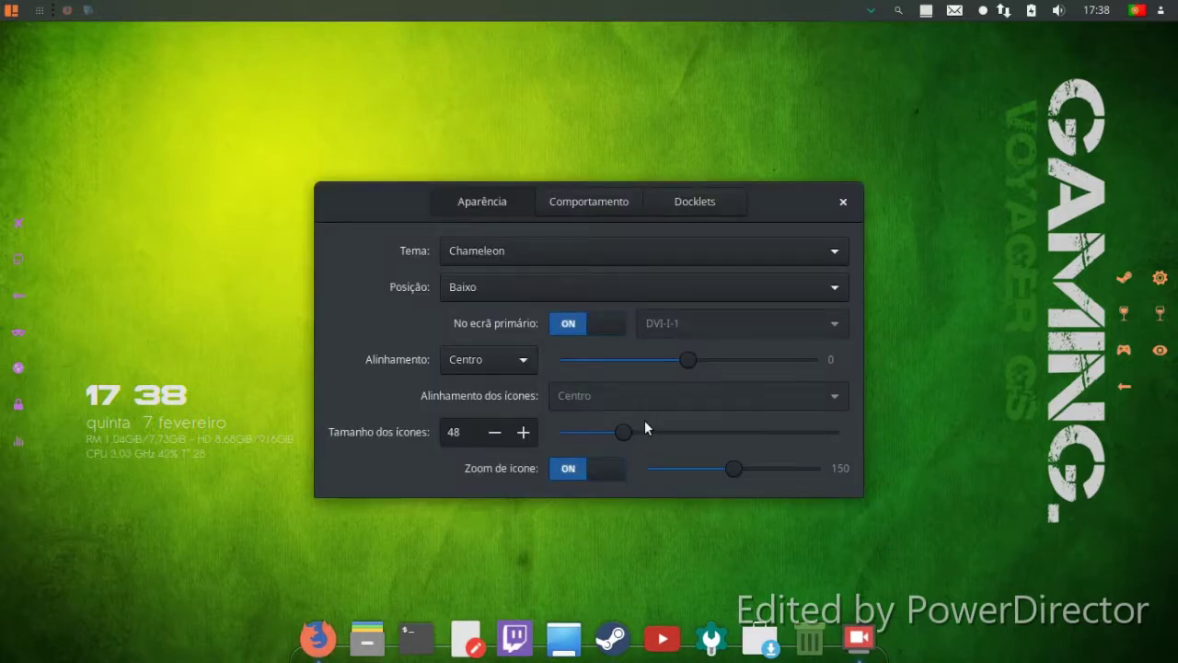
# Change the dock theme to Default and view the position options without choosing one.
pyautogui.click(573, 255)
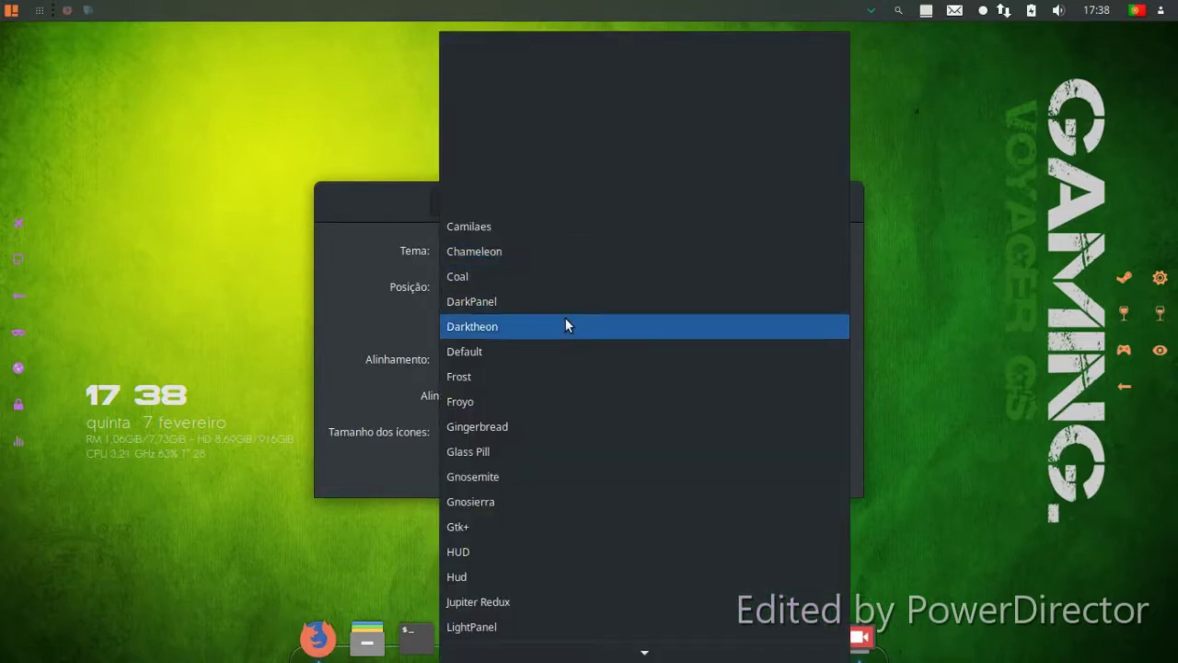
pyautogui.click(561, 348)
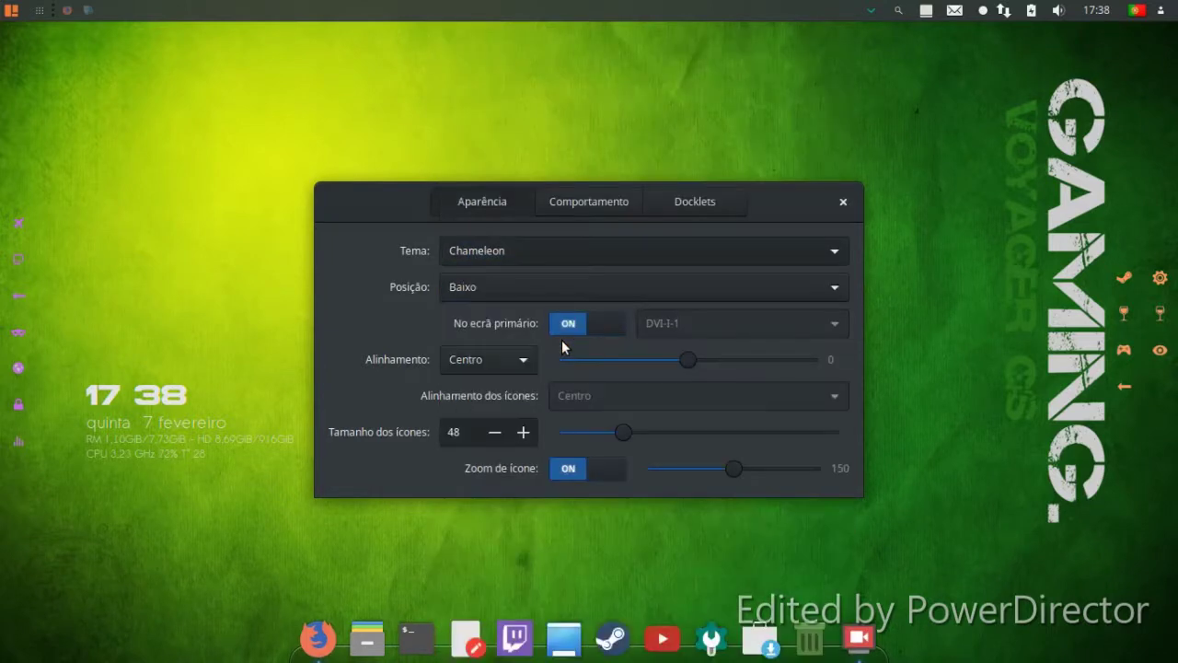
pyautogui.click(559, 292)
pyautogui.click(361, 336)
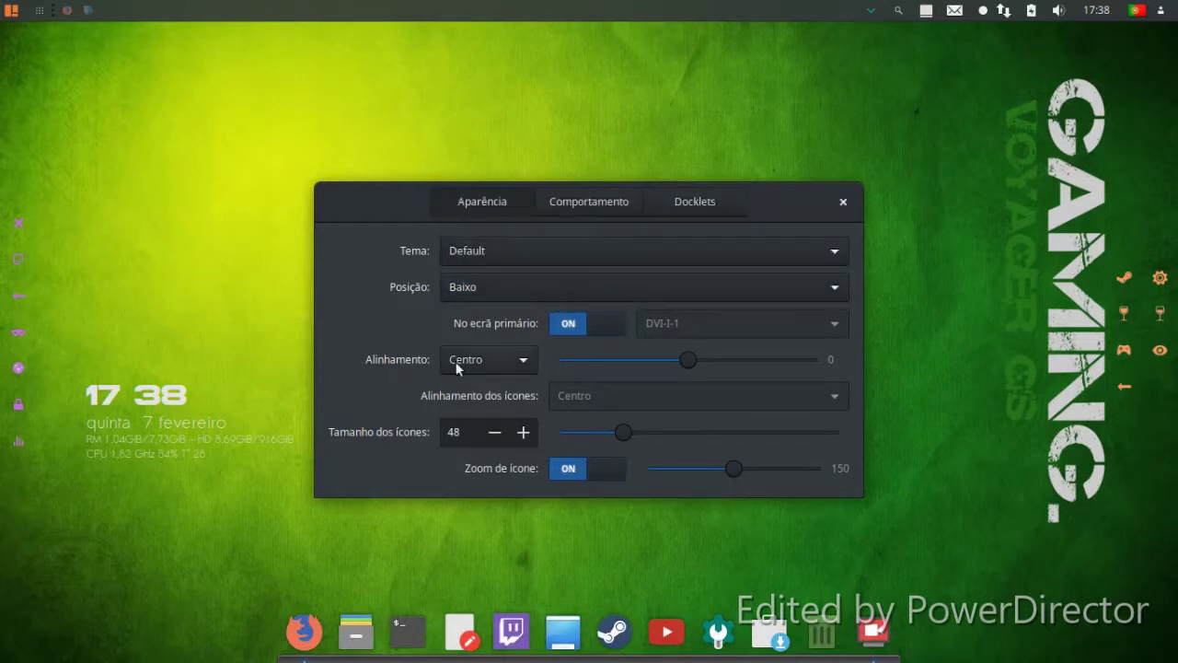
# Set the dock theme to Jupiter Redux and move the preferences window up and to the left.
pyautogui.click(514, 252)
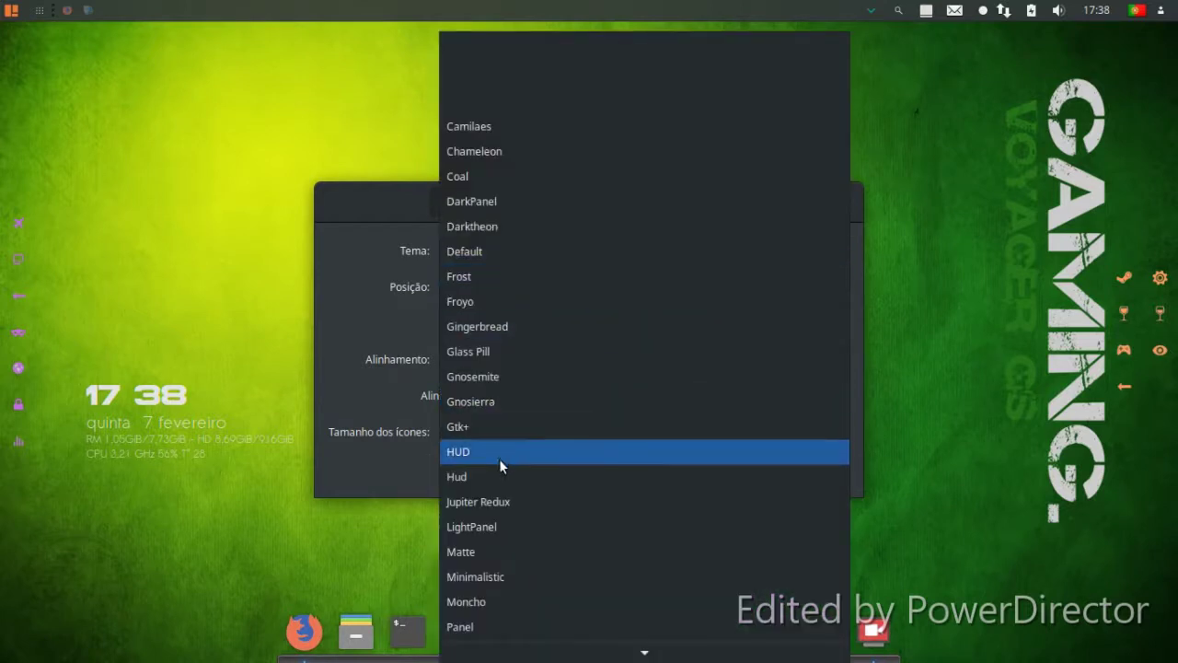
pyautogui.click(487, 506)
pyautogui.moveTo(402, 206); pyautogui.dragTo(322, 124)
# Set the dock theme to cratos-lion and glance at the Comportamento settings.
pyautogui.click(447, 171)
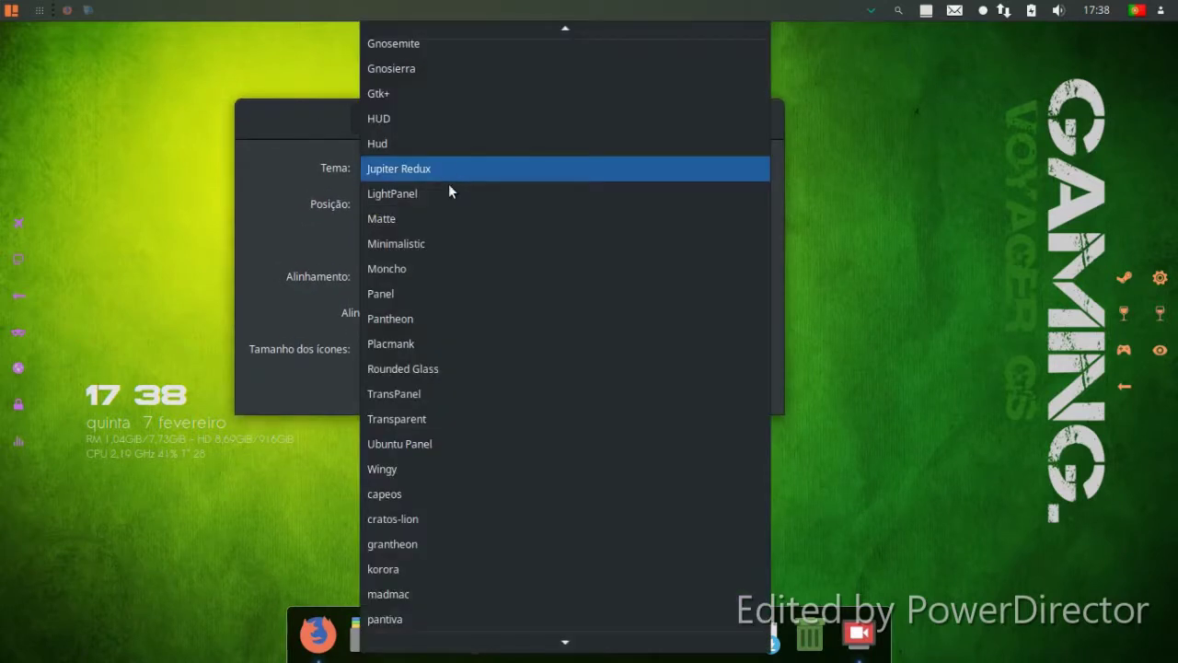
pyautogui.click(407, 522)
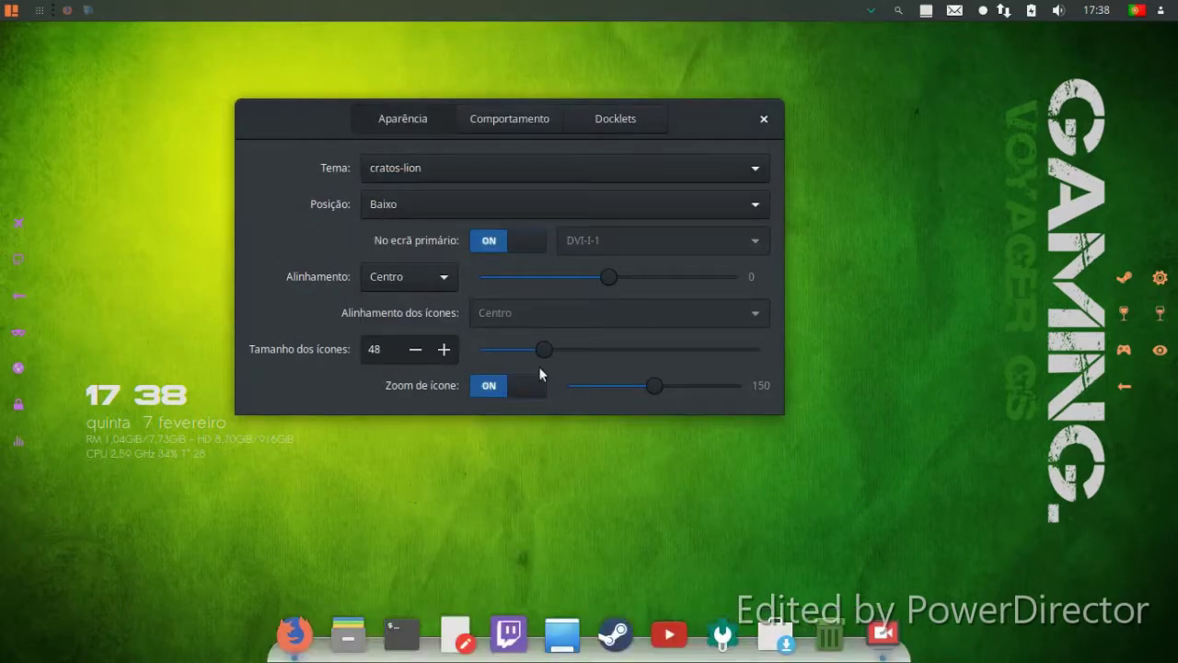
pyautogui.click(481, 119)
pyautogui.click(409, 117)
# Try the dock at the Esquerda and Direita positions and return it to Baixo.
pyautogui.click(395, 208)
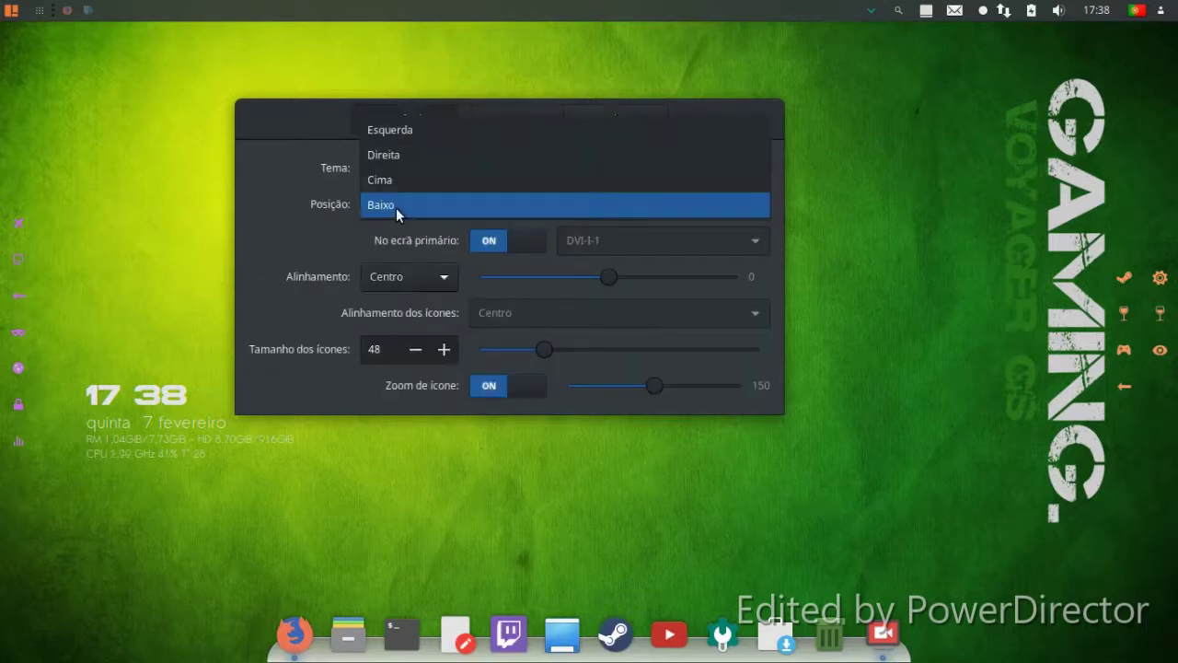
pyautogui.click(390, 134)
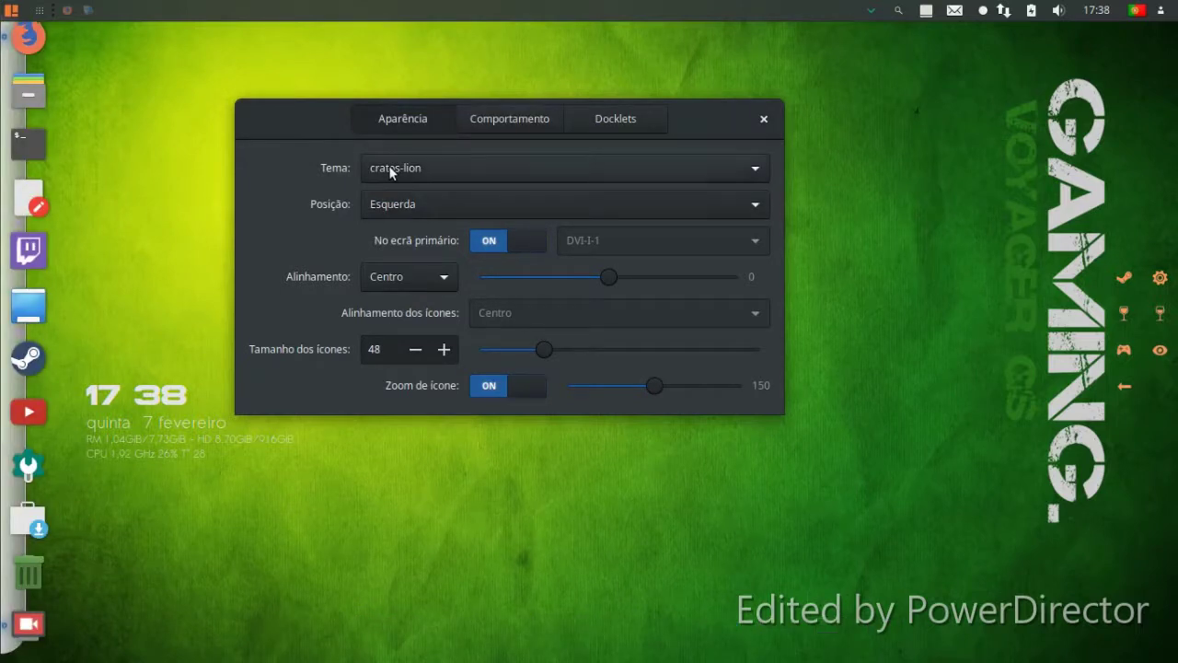
pyautogui.click(389, 167)
pyautogui.click(299, 189)
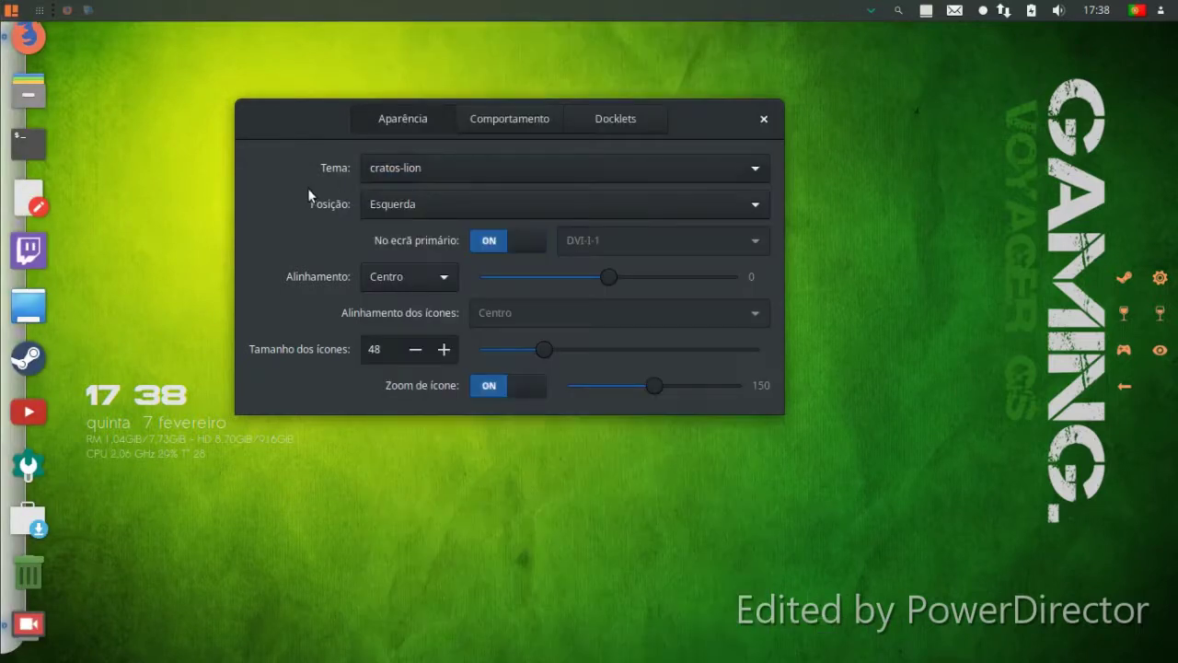
pyautogui.click(395, 196)
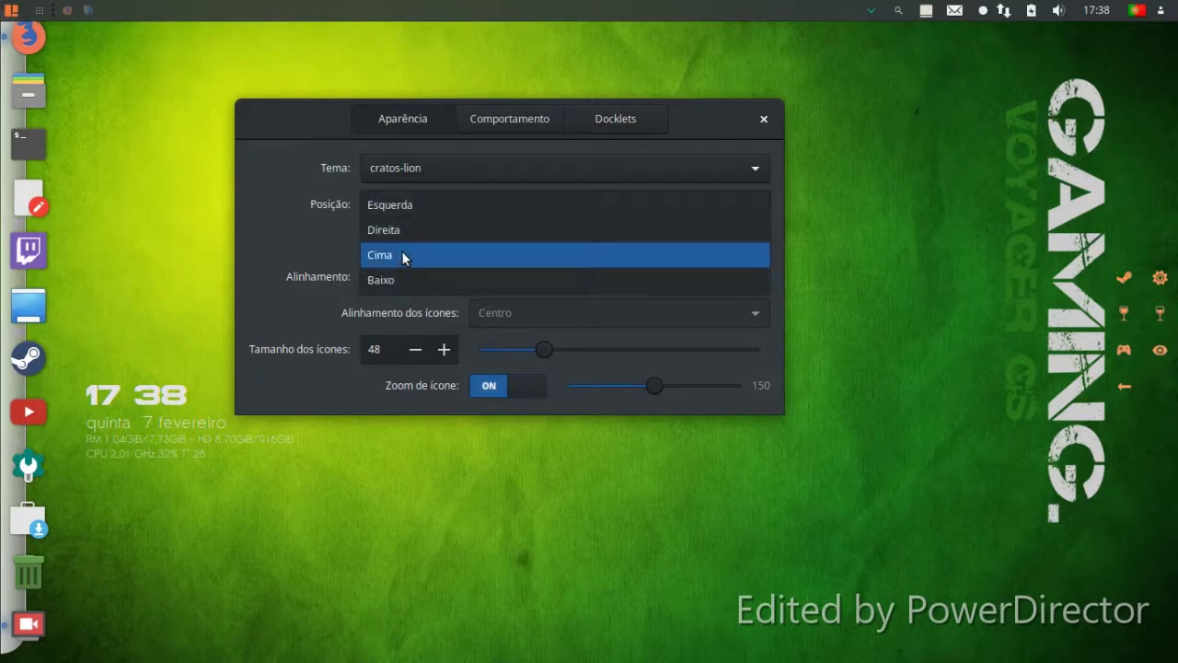
pyautogui.click(400, 230)
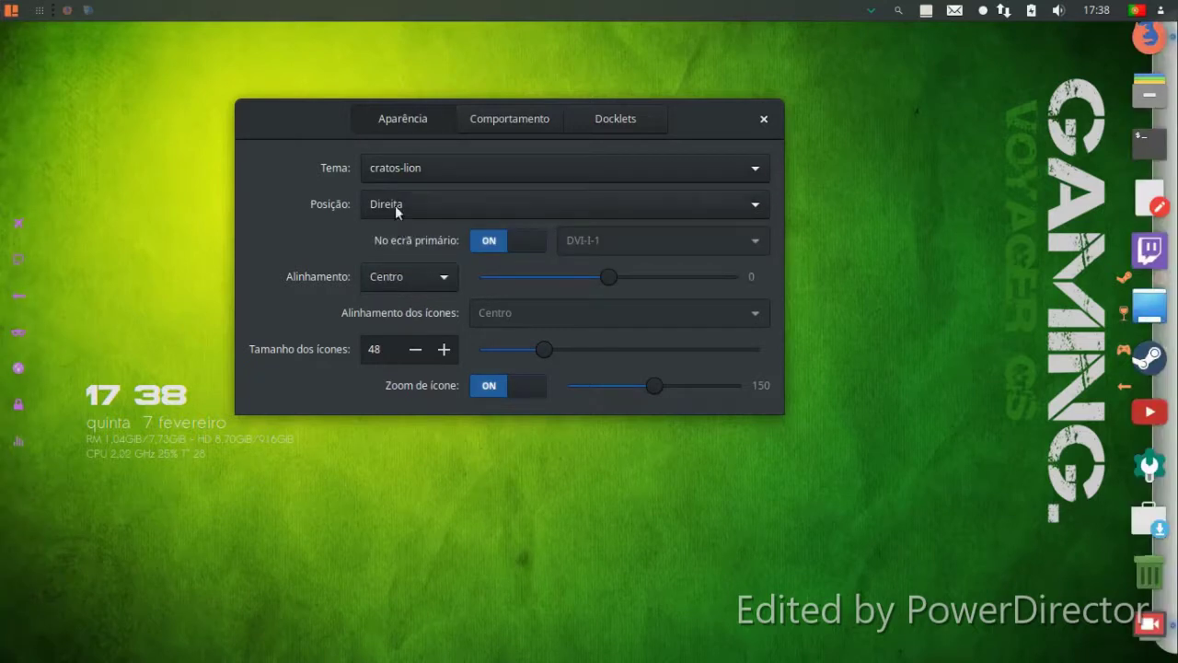
pyautogui.click(399, 205)
pyautogui.click(397, 248)
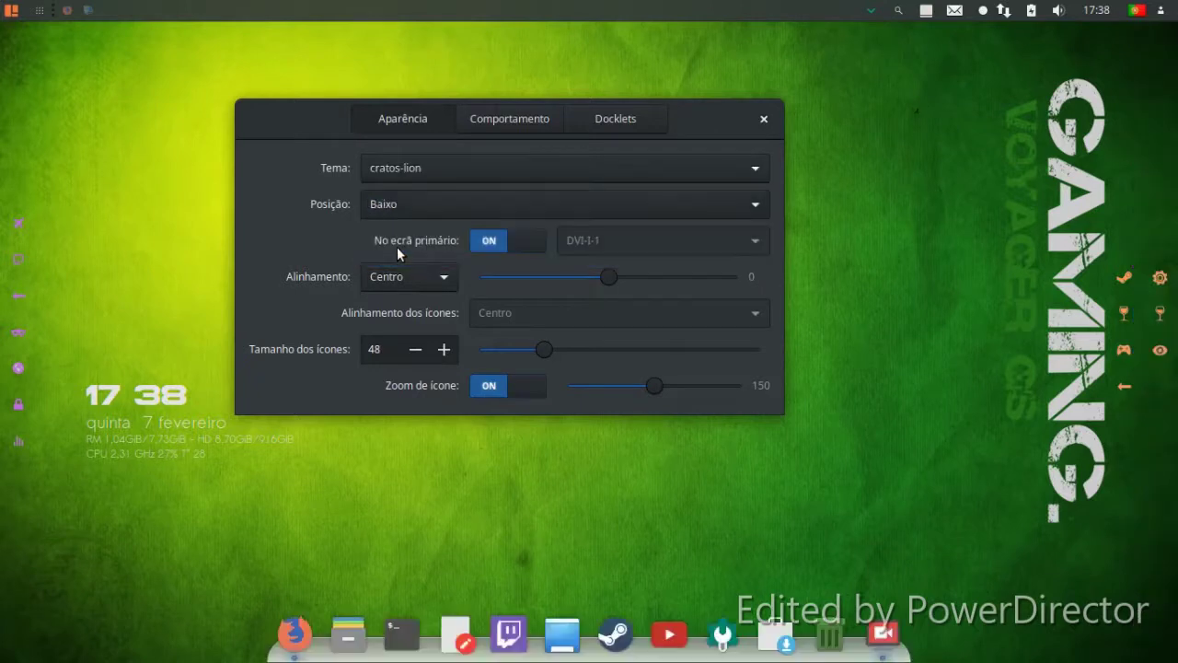
# Set the dock theme to pantiva and view the position options while leaving the dock at Baixo.
pyautogui.click(417, 165)
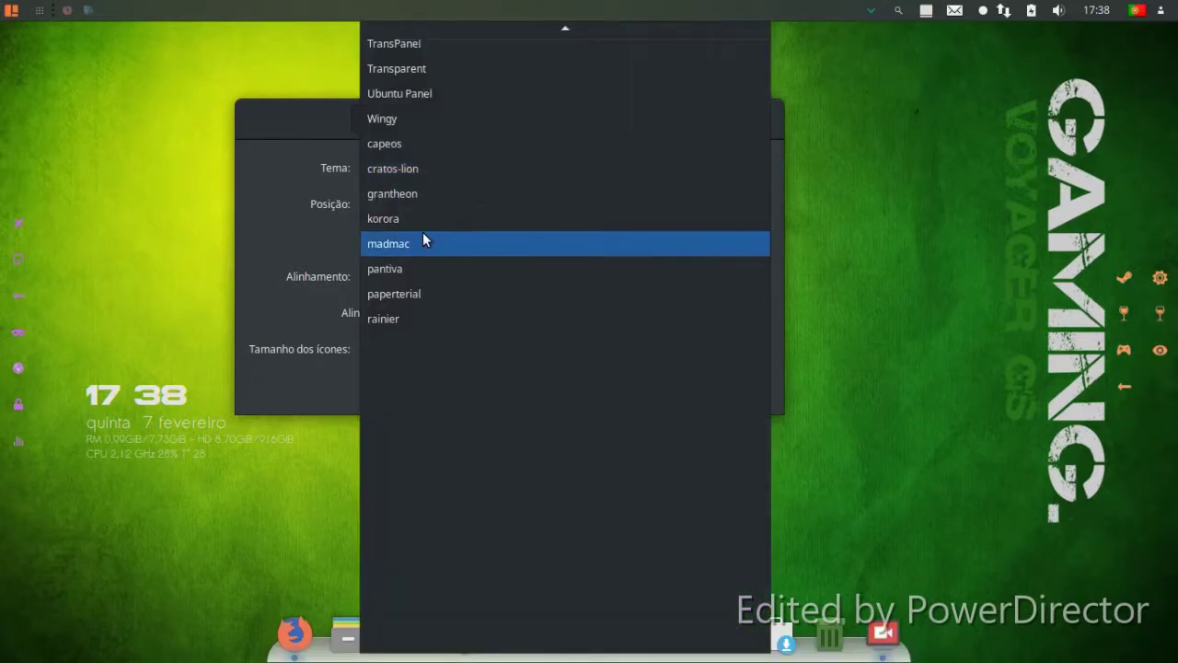
pyautogui.click(422, 233)
pyautogui.click(393, 167)
pyautogui.click(392, 167)
pyautogui.press('Down')
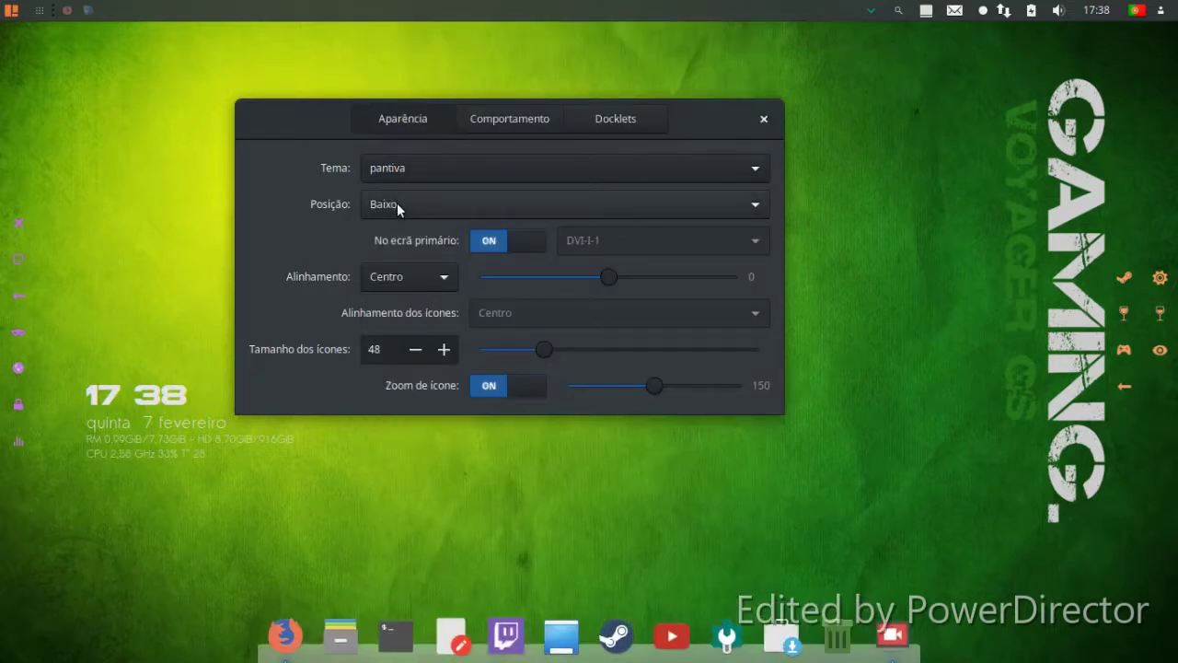
pyautogui.click(397, 204)
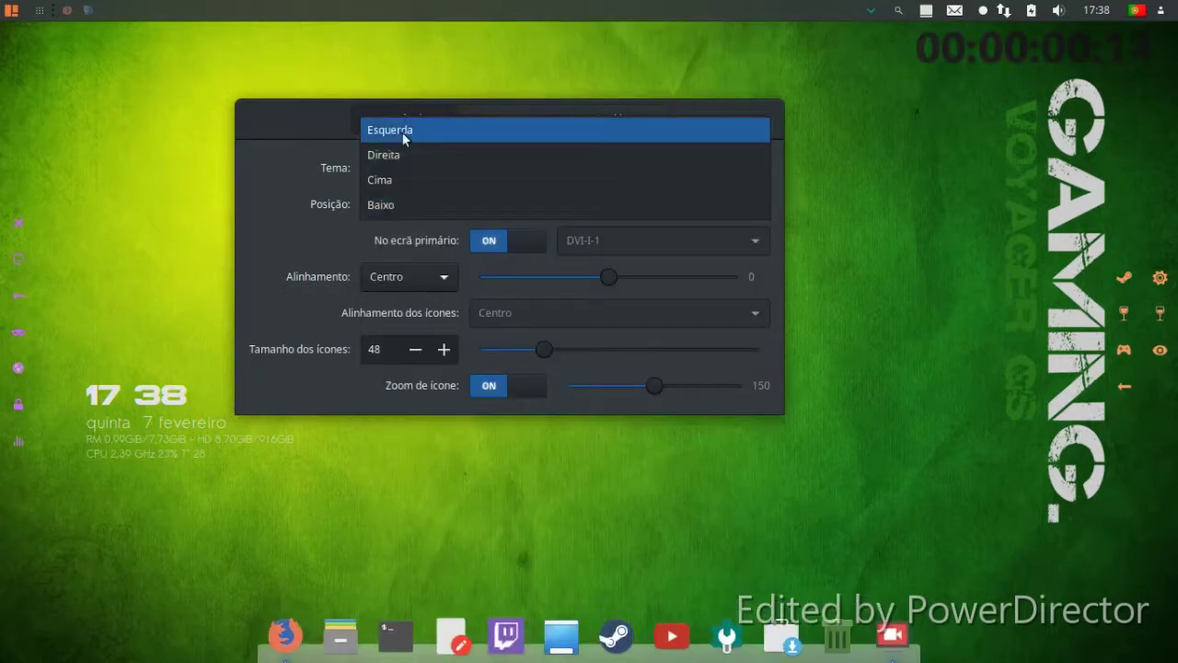
pyautogui.click(312, 398)
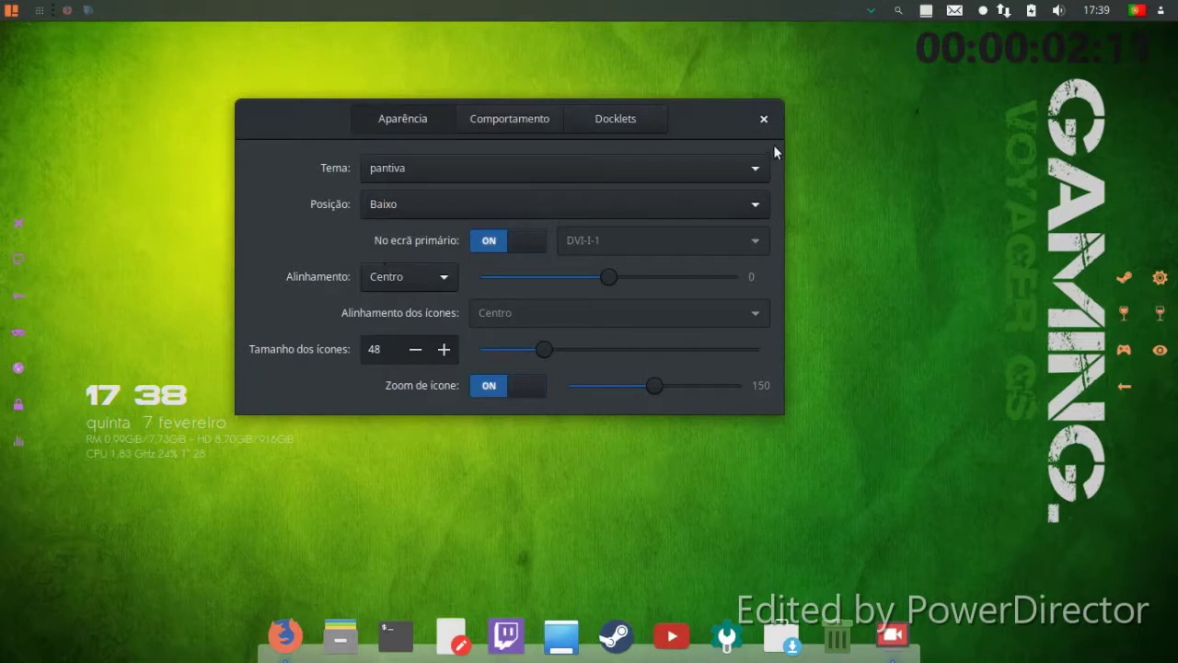
pyautogui.click(461, 210)
pyautogui.click(461, 208)
# Switch the dock theme through paperterial to madmac and close the dock preferences.
pyautogui.click(407, 167)
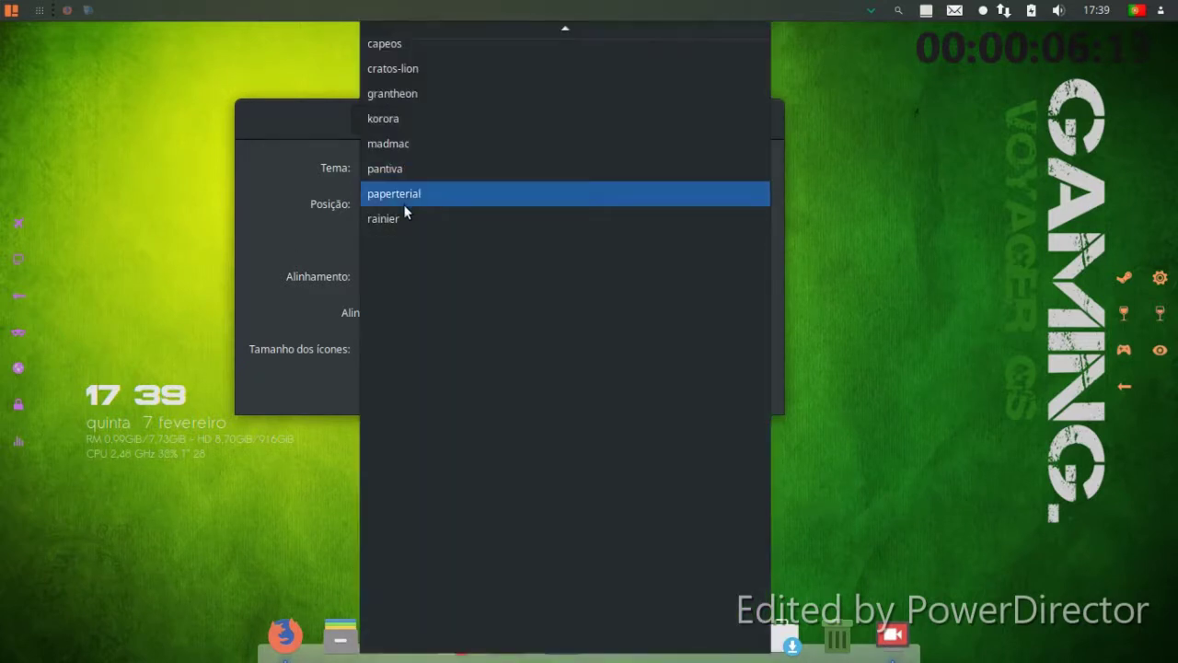
pyautogui.click(403, 195)
pyautogui.click(405, 168)
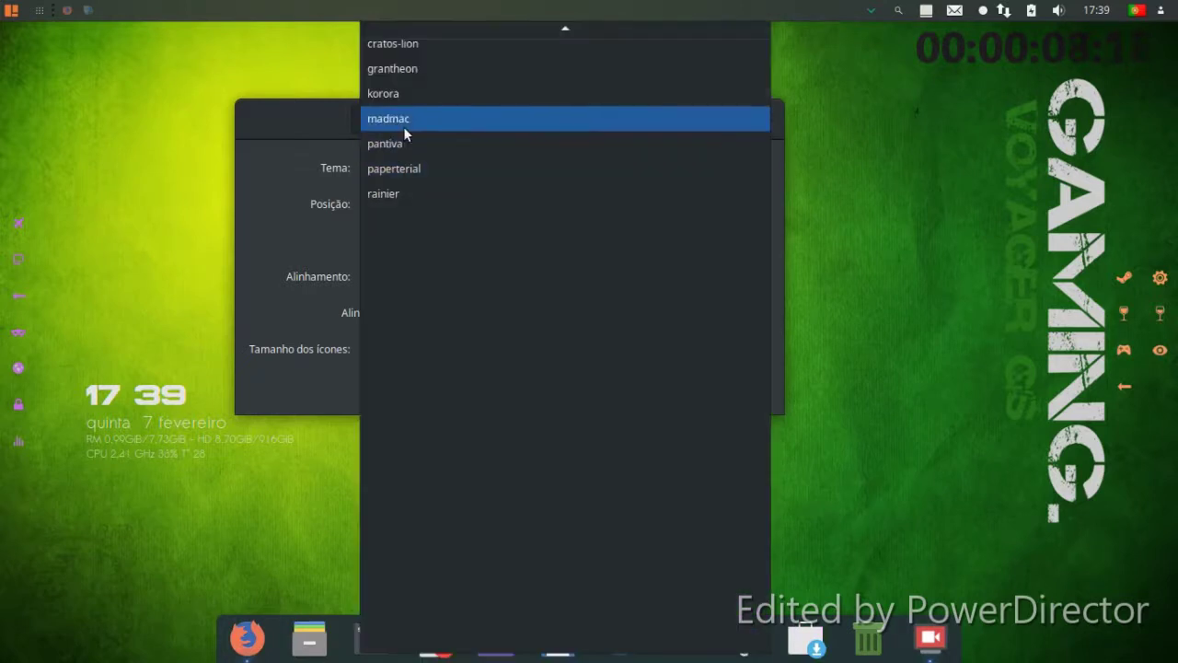
pyautogui.click(403, 126)
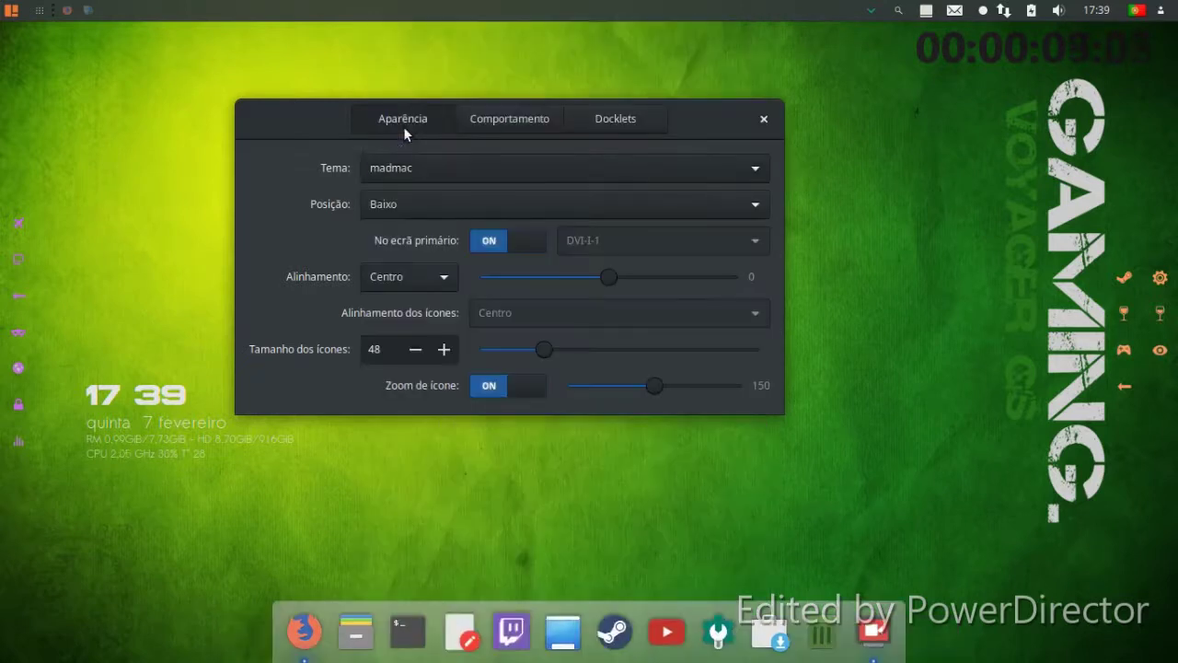
pyautogui.click(763, 120)
# Open the desktop settings and try the dark program-code wallpaper and the black-and-white walking silhouettes wallpaper.
pyautogui.rightClick(381, 208)
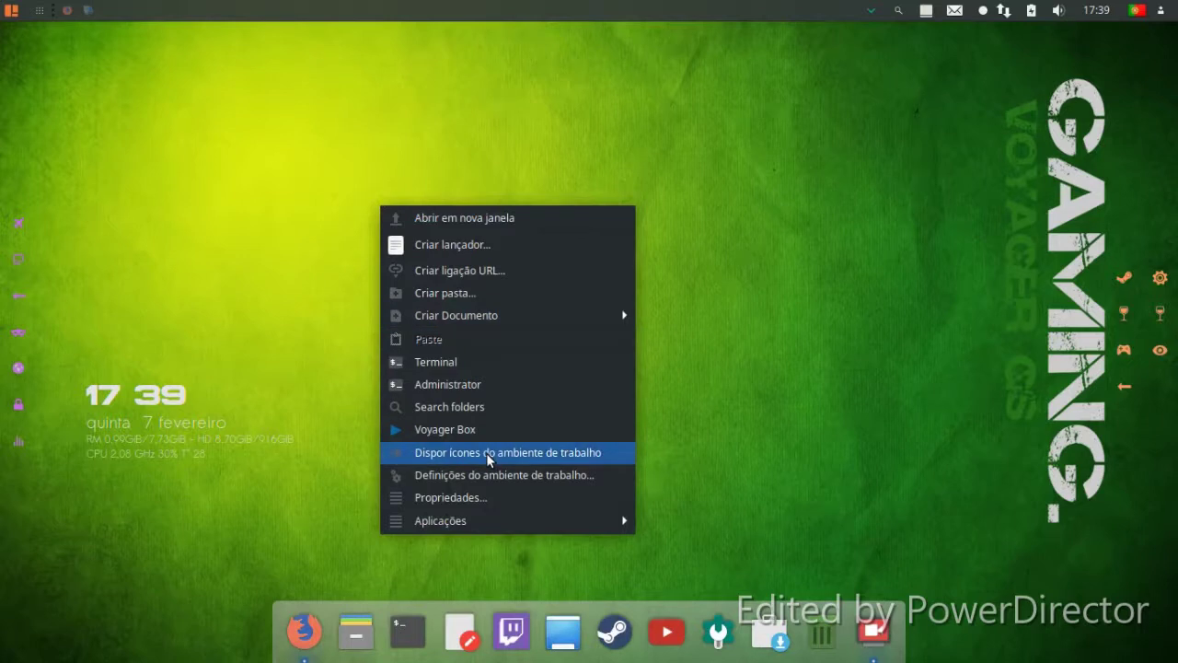
pyautogui.click(505, 475)
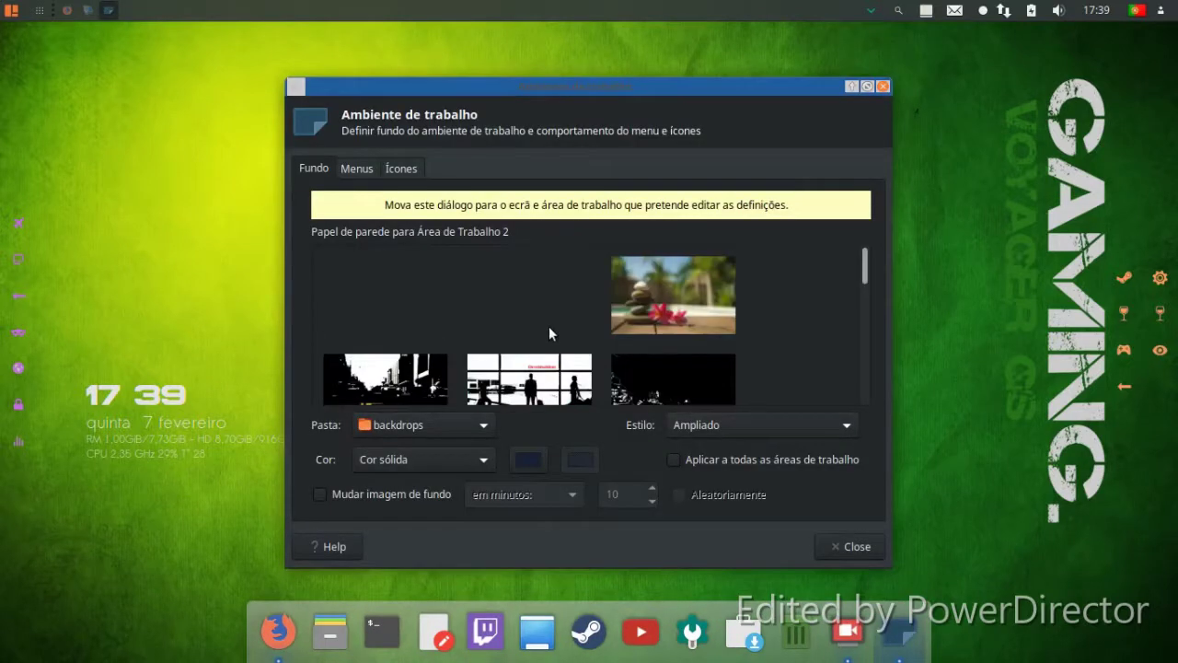
pyautogui.scroll(-5, 606, 287)
pyautogui.click(665, 315)
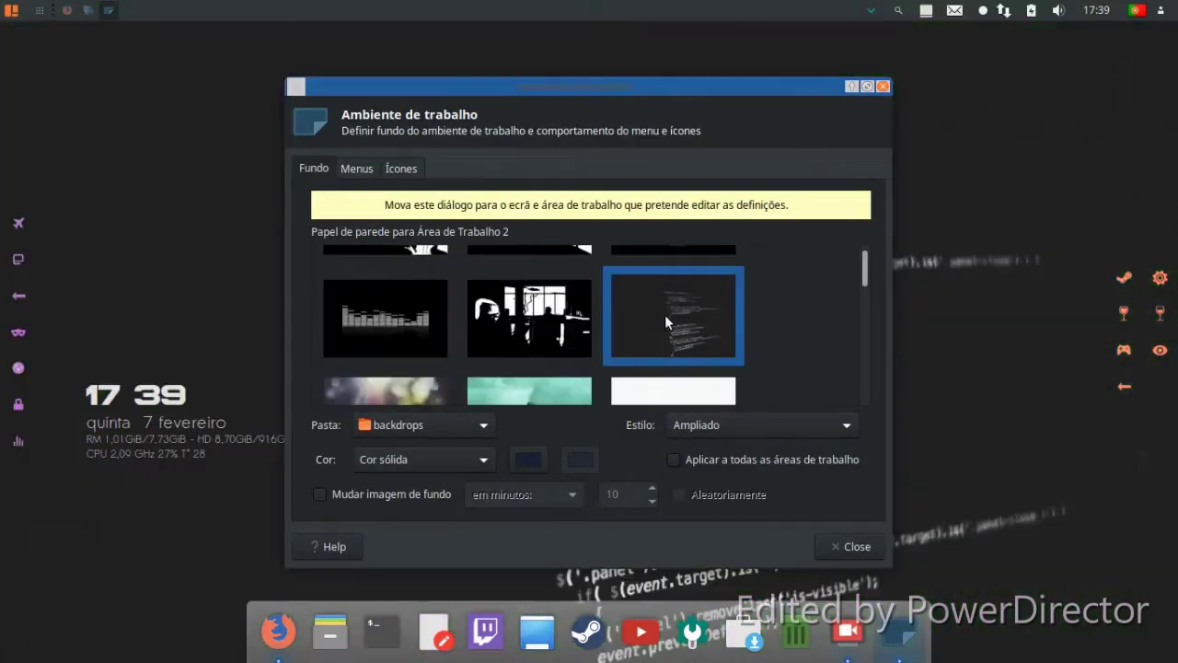
pyautogui.moveTo(871, 258); pyautogui.dragTo(867, 355)
pyautogui.click(700, 309)
# Set the wallpaper to the blurred rainbow stripes image from the backdrops folder and close the desktop settings.
pyautogui.scroll(-3, 698, 313)
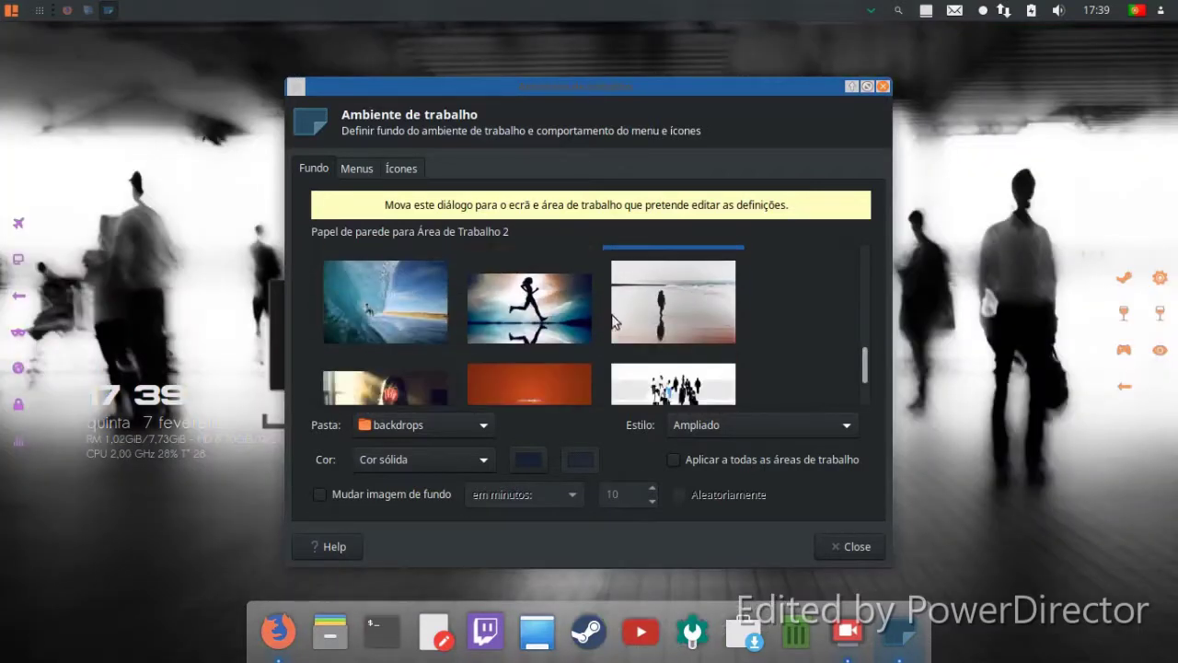
pyautogui.scroll(-4, 556, 318)
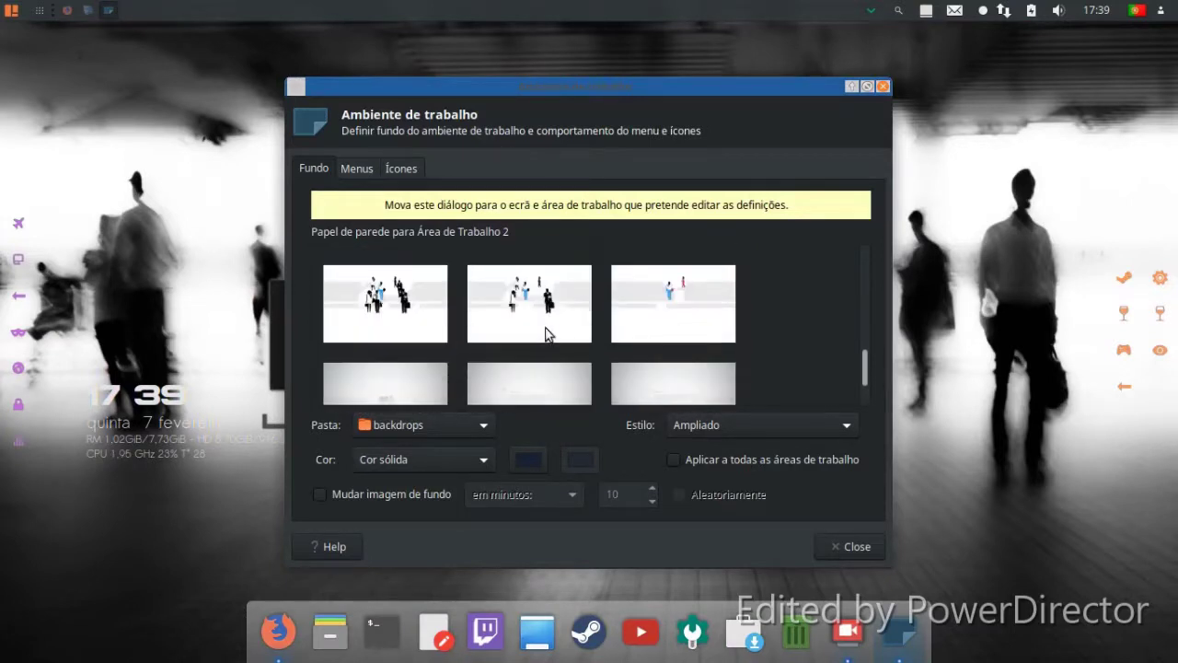
pyautogui.scroll(-3, 547, 341)
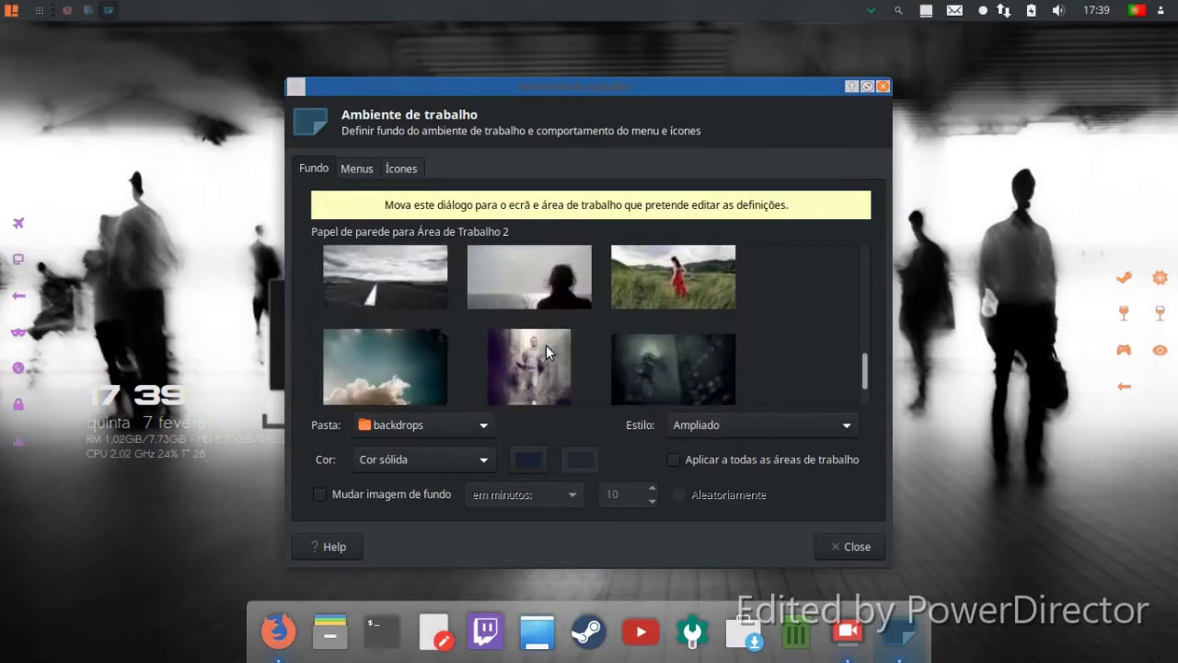
pyautogui.scroll(-2, 546, 347)
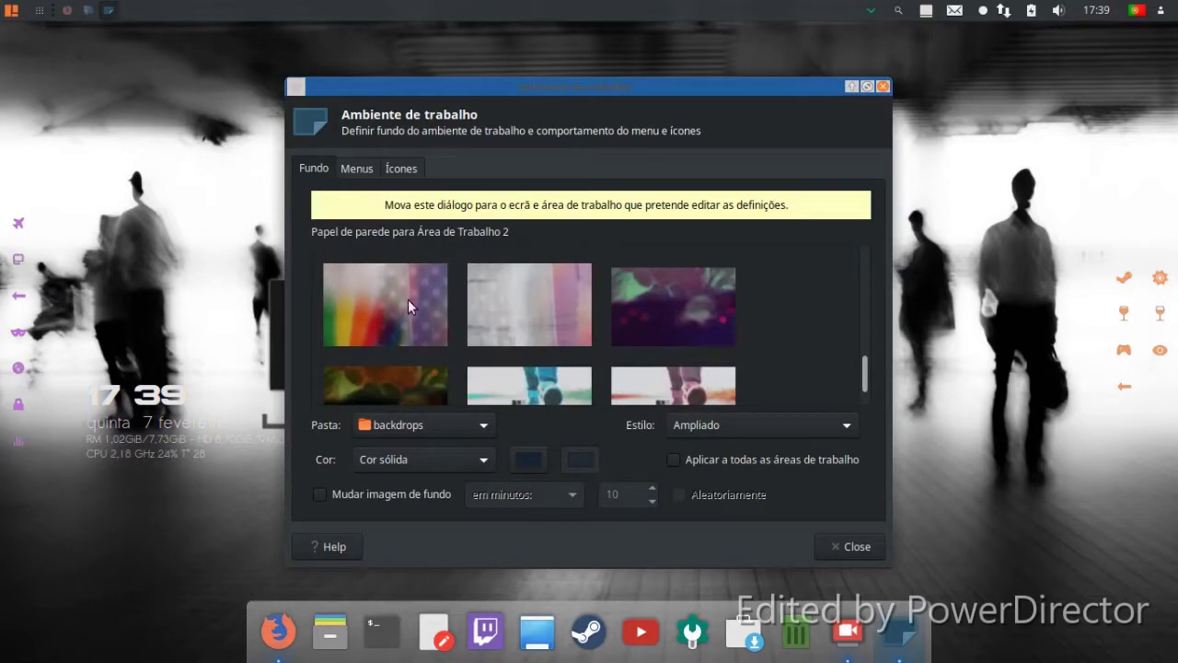
pyautogui.click(433, 333)
pyautogui.click(830, 540)
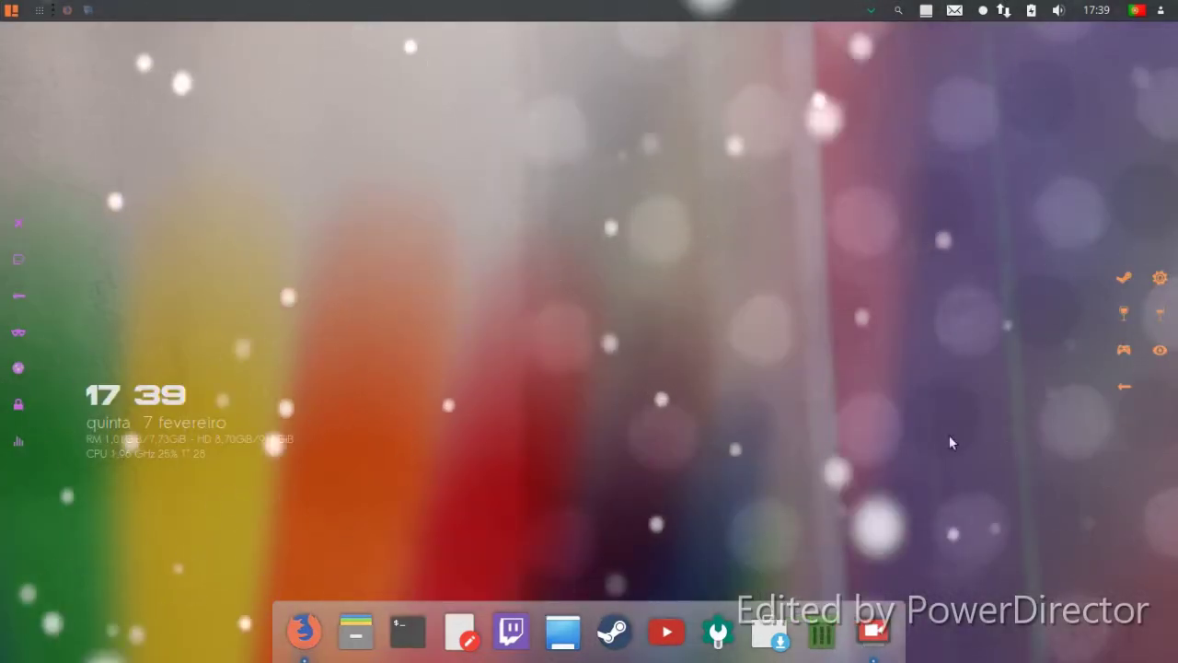
# Bring up the system information in a terminal with the Infos shortcut and close it.
pyautogui.hotkey('ctrl', 'alt', 't')
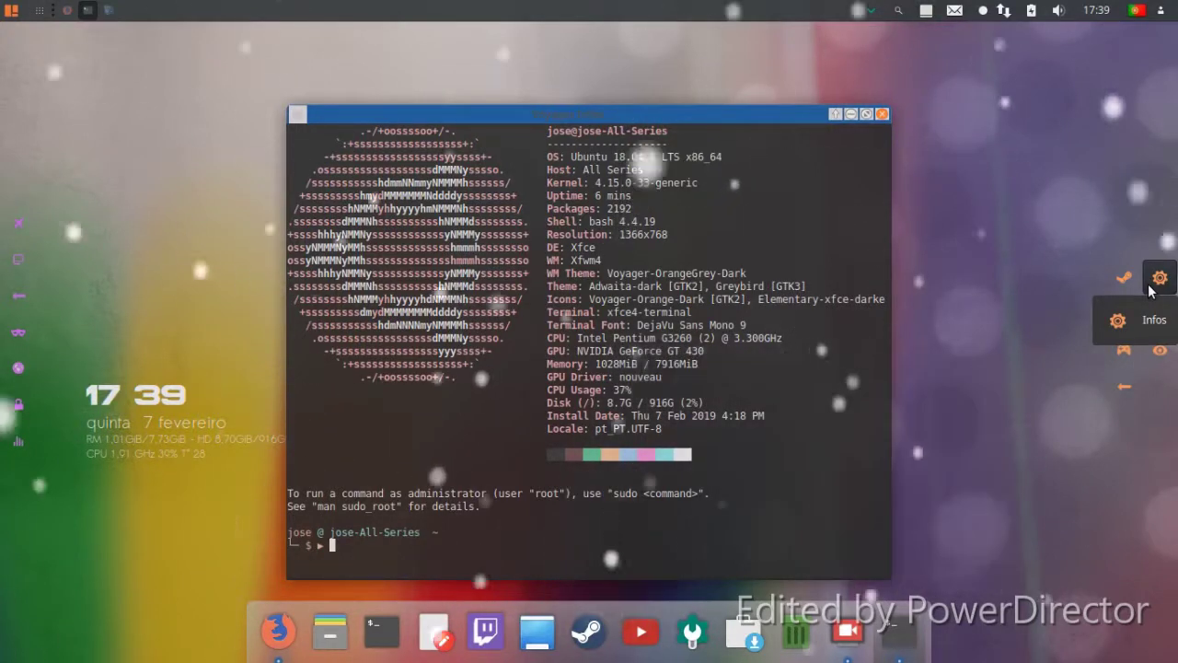
pyautogui.click(882, 114)
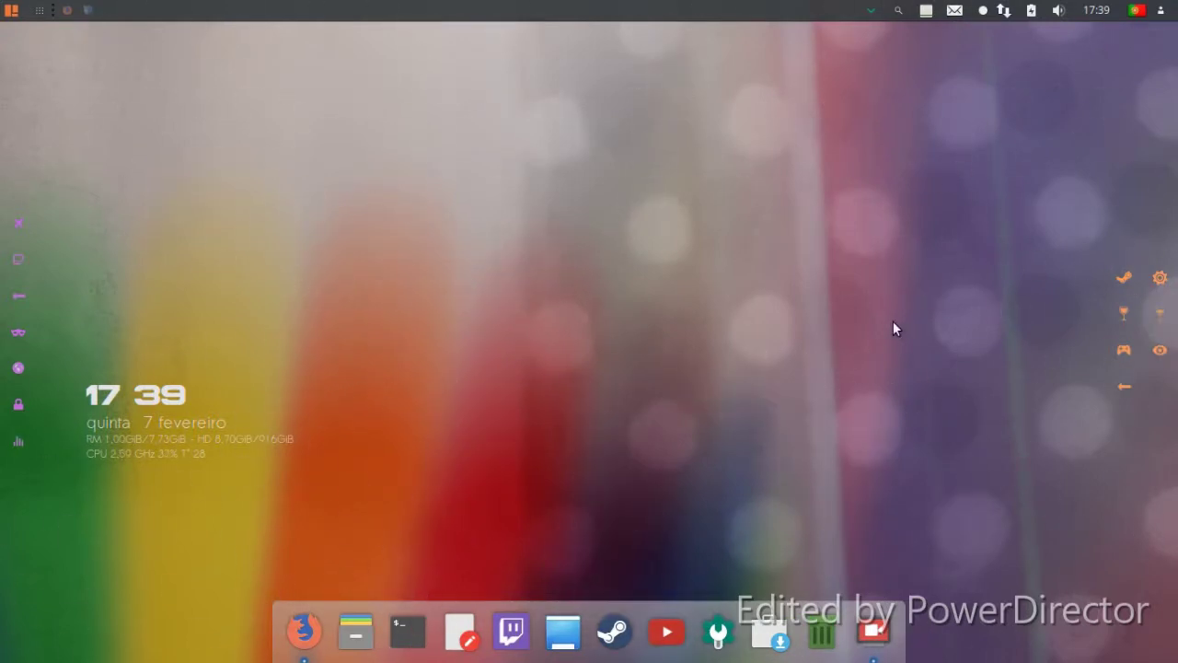
# Launch Wine from the desktop shortcuts and install the missing wine-mono package.
pyautogui.click(1151, 357)
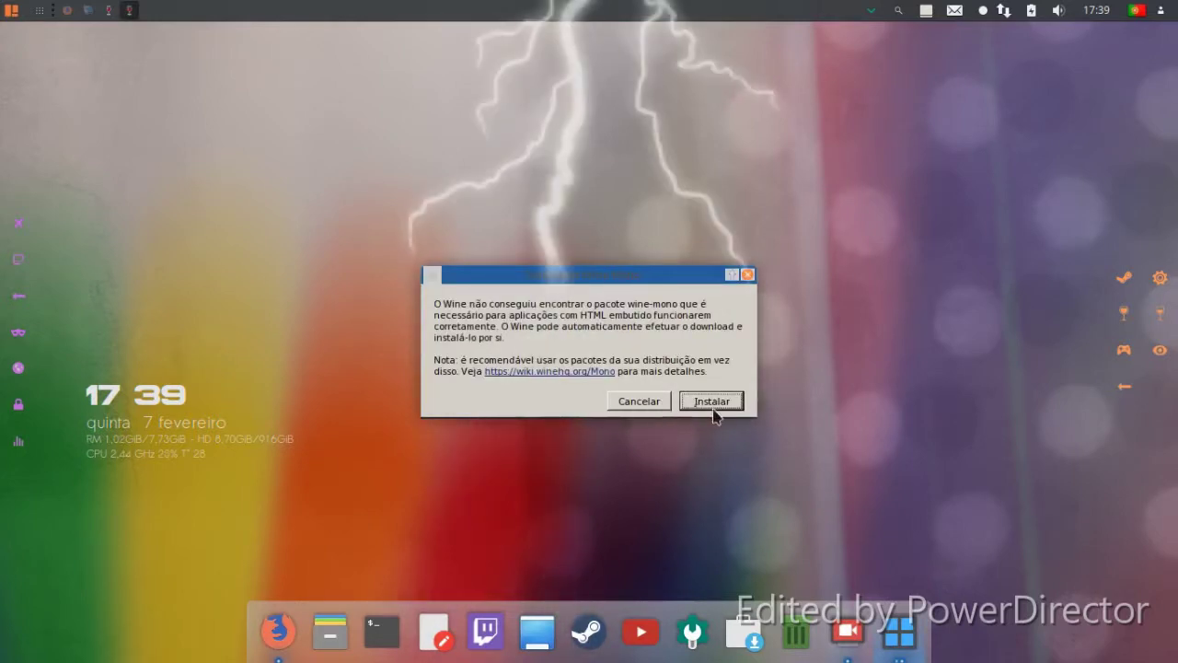
pyautogui.click(713, 406)
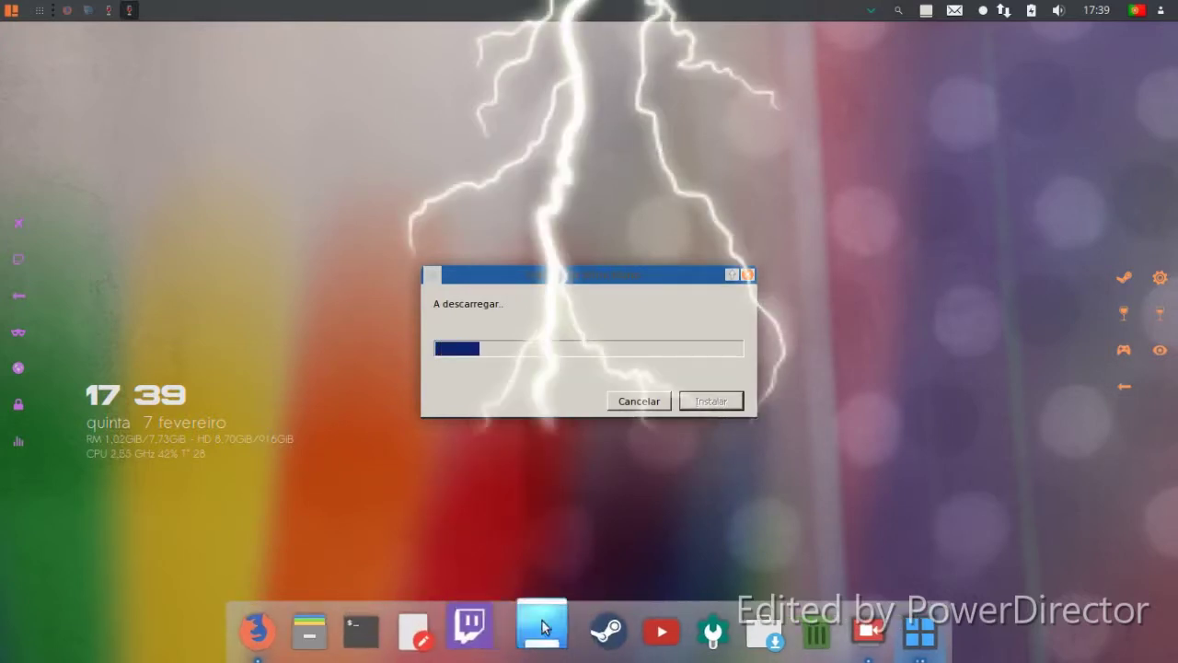
pyautogui.click(858, 629)
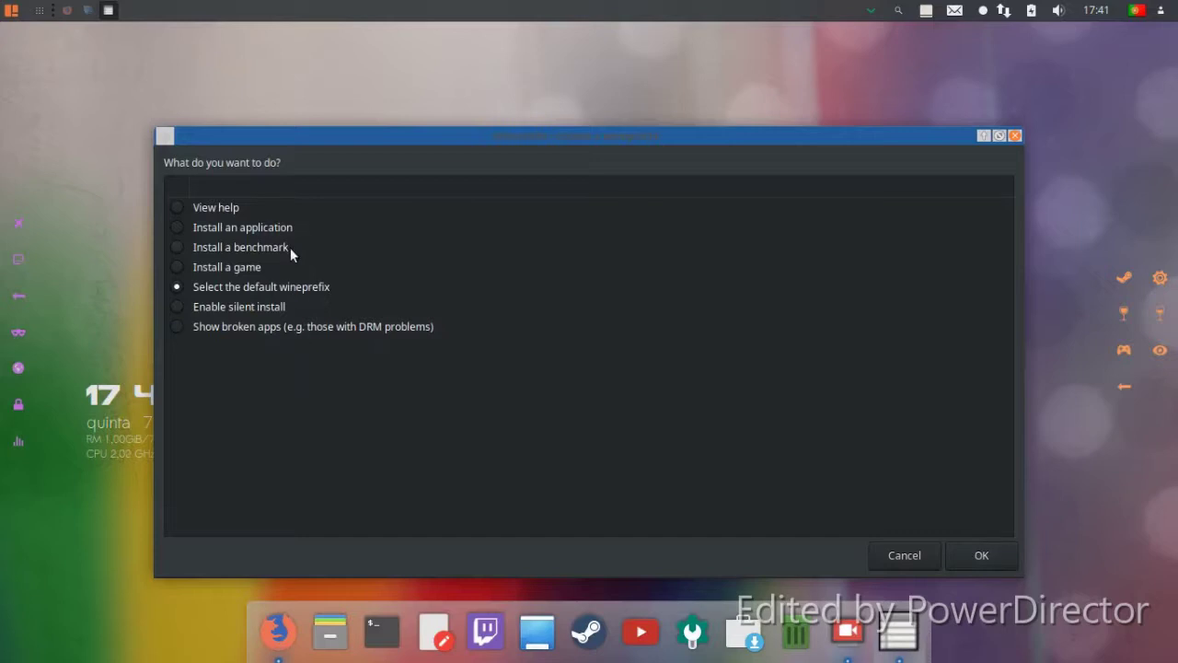
# Continue with the default wineprefix in Winetricks while declining statistics reporting, and close the wineprefix options.
pyautogui.click(981, 556)
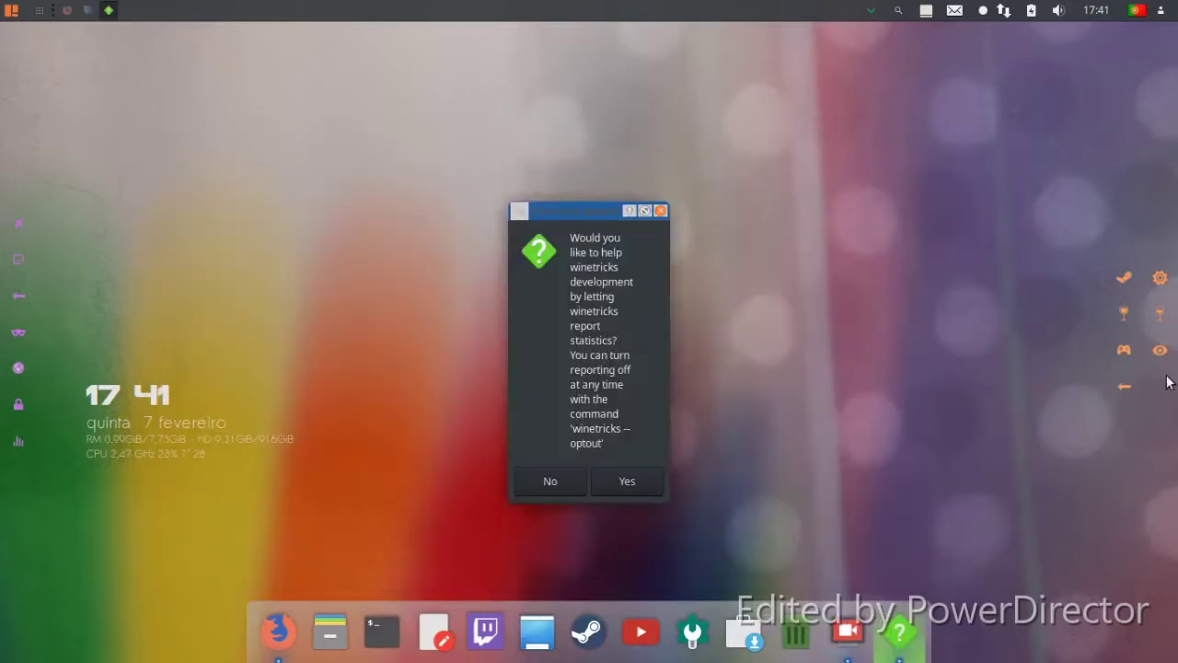
pyautogui.click(549, 487)
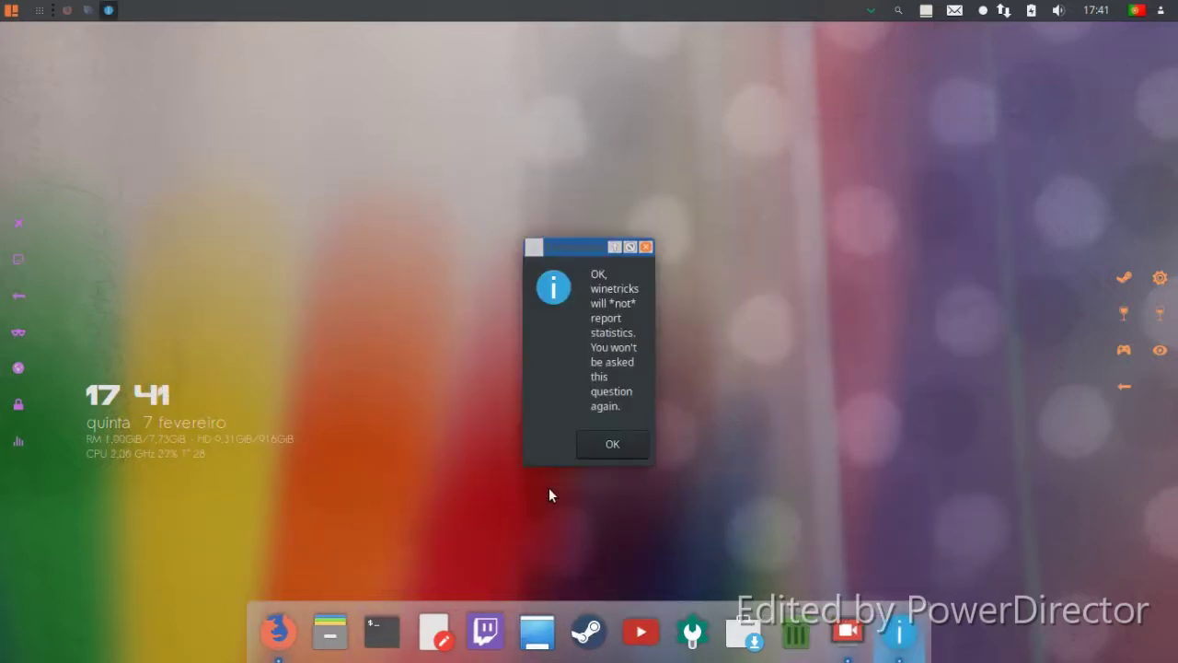
pyautogui.click(611, 445)
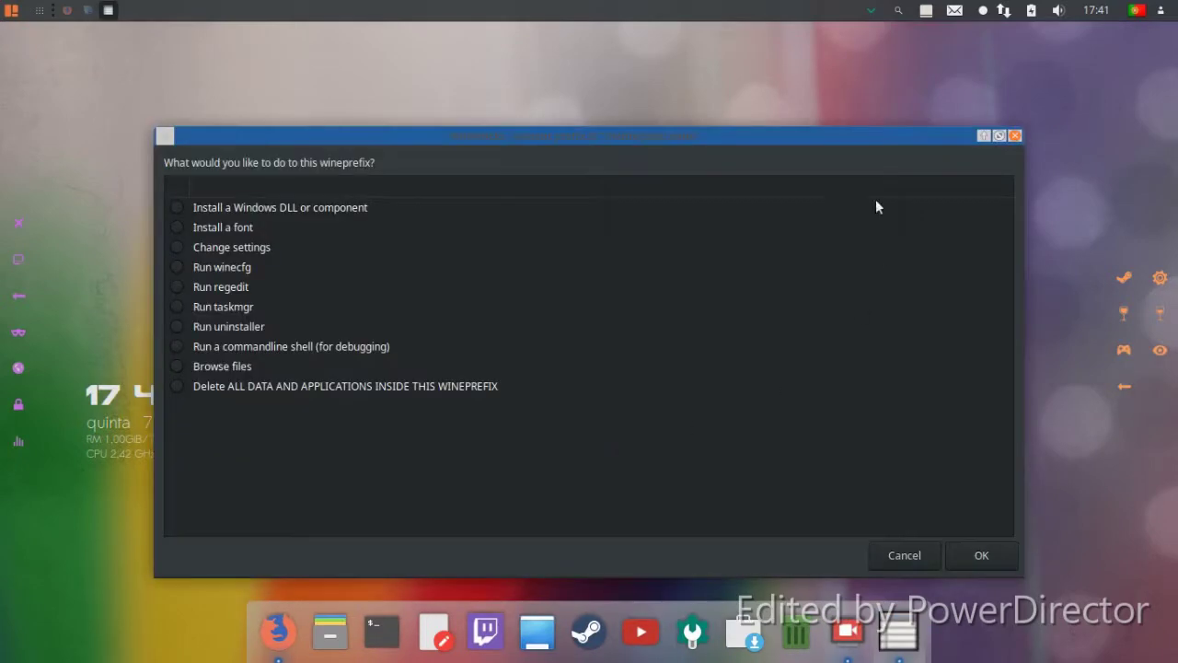
pyautogui.click(1015, 136)
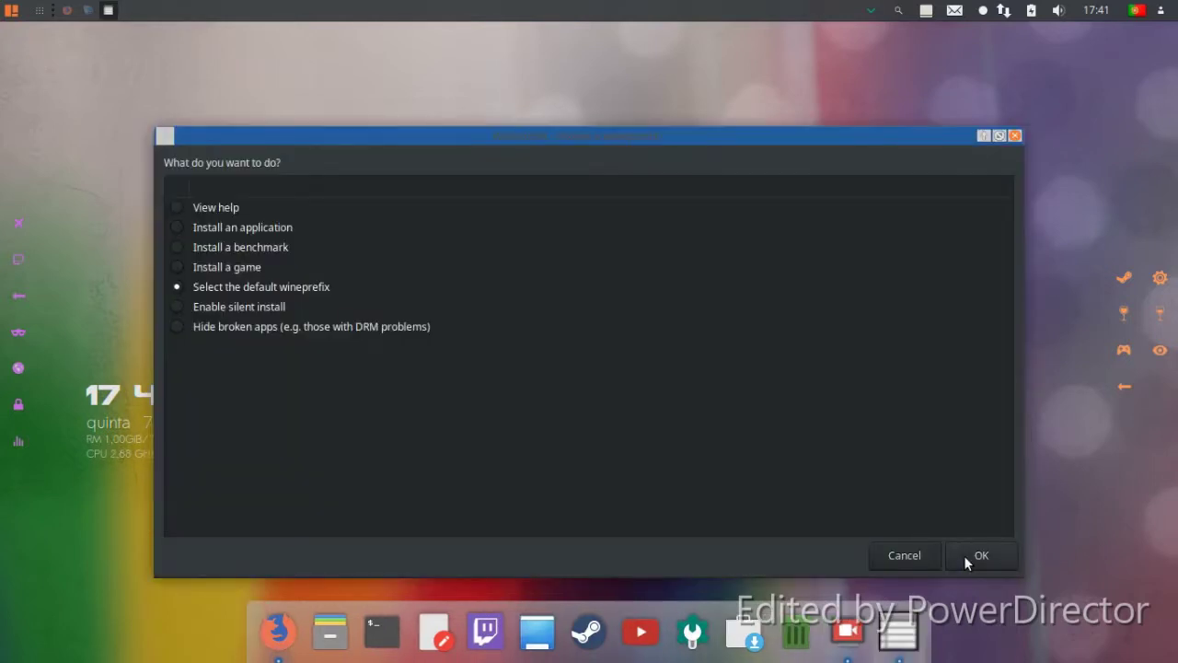
# Select the default wineprefix again and maximise the window with its options.
pyautogui.click(964, 555)
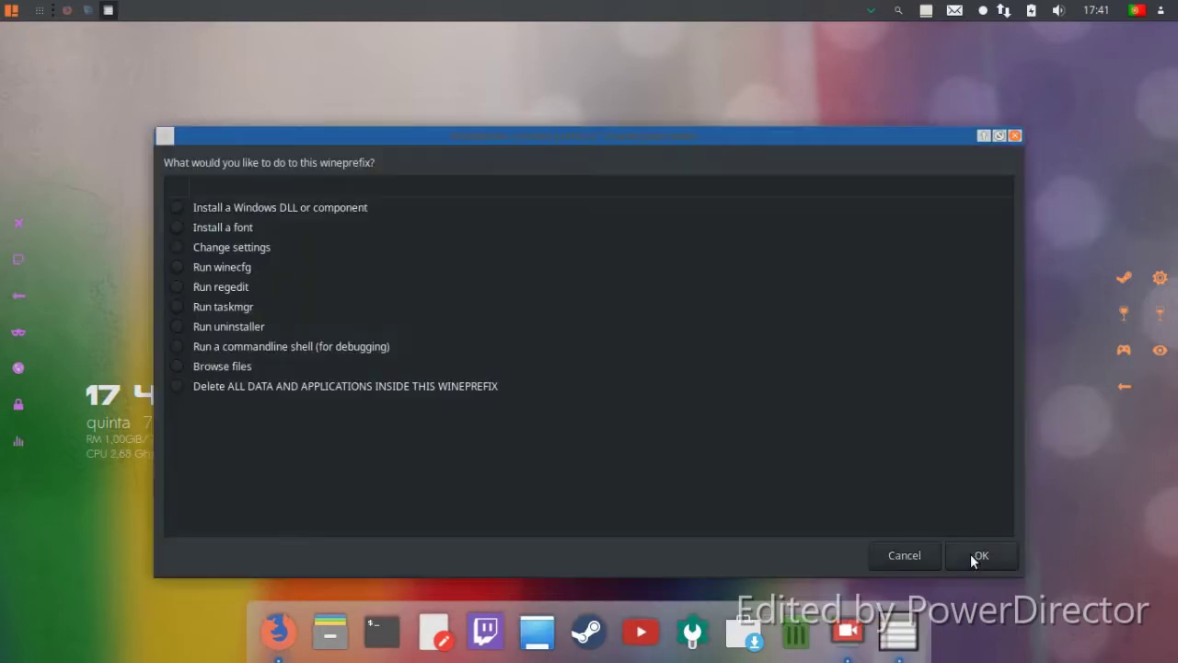
pyautogui.click(986, 136)
pyautogui.click(988, 138)
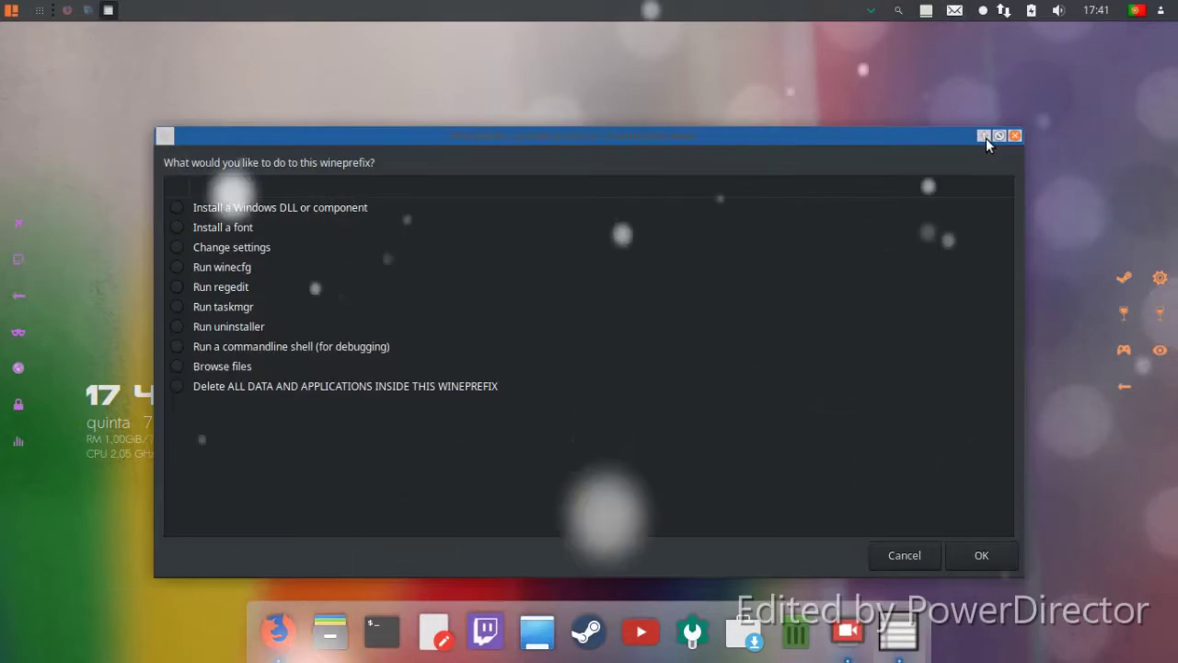
pyautogui.click(999, 136)
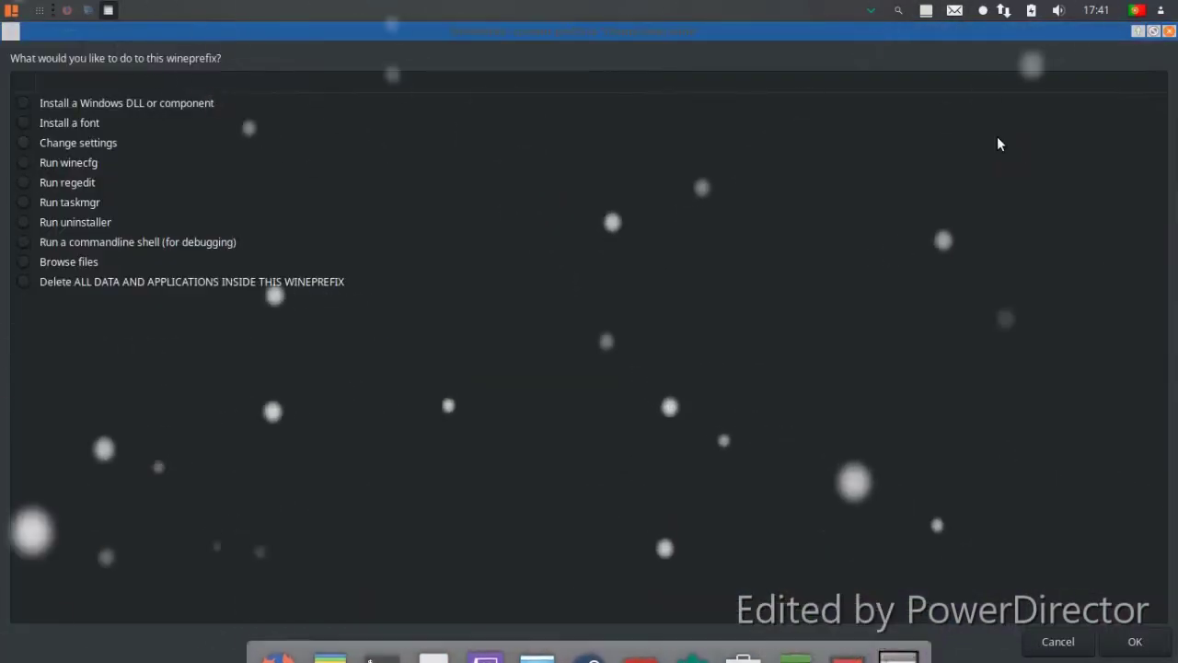
# Leave the wineprefix options and search the web for "chrome" in Firefox.
pyautogui.click(1155, 30)
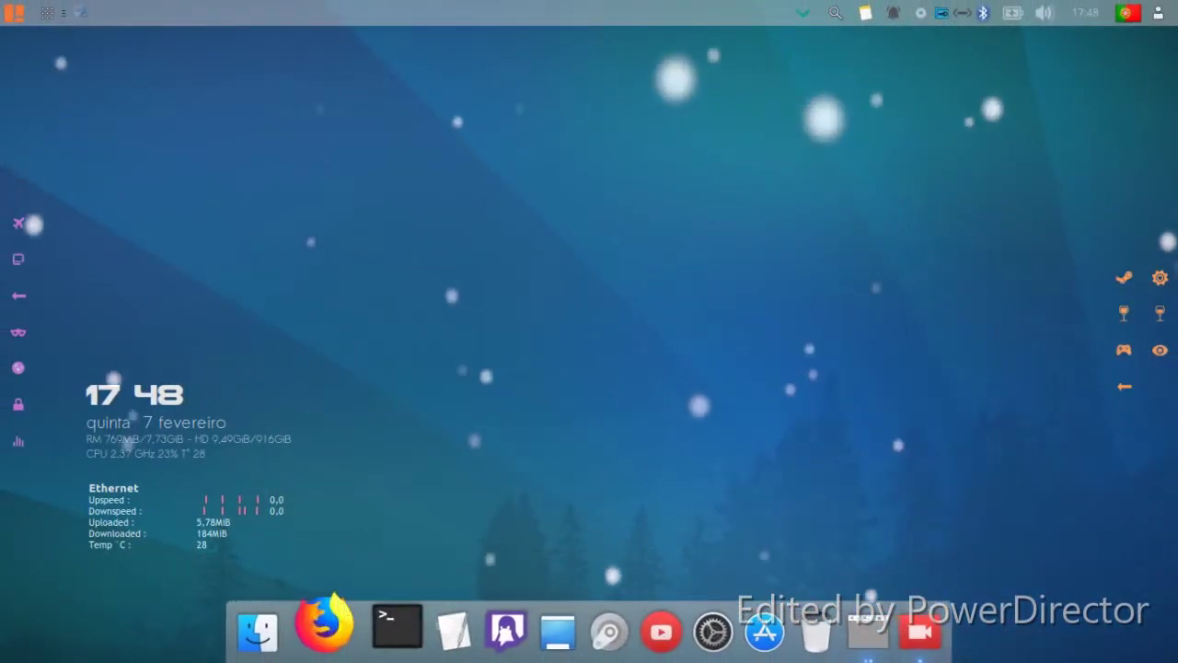
pyautogui.click(329, 630)
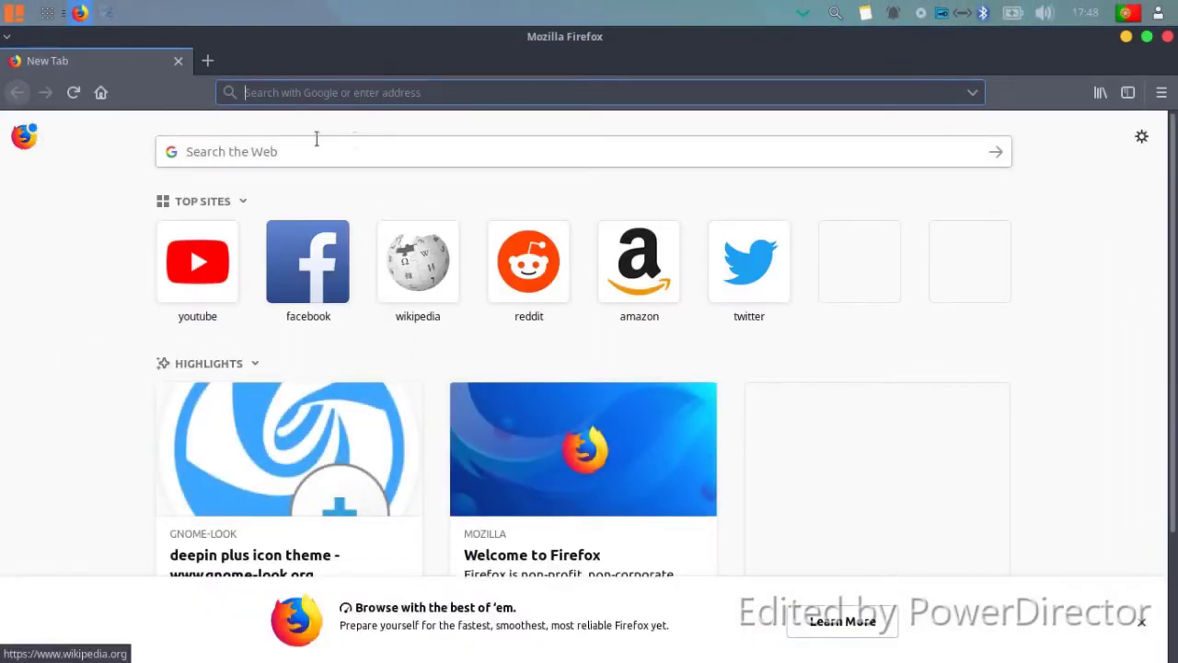
pyautogui.click(383, 159)
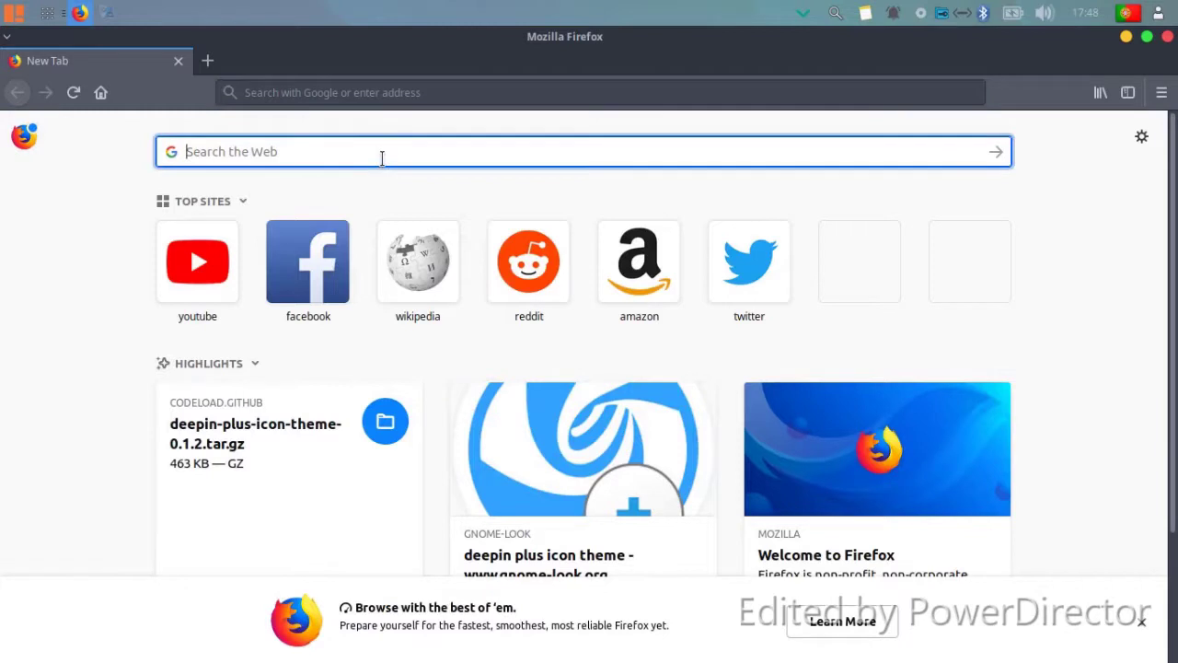
pyautogui.write('chrome')
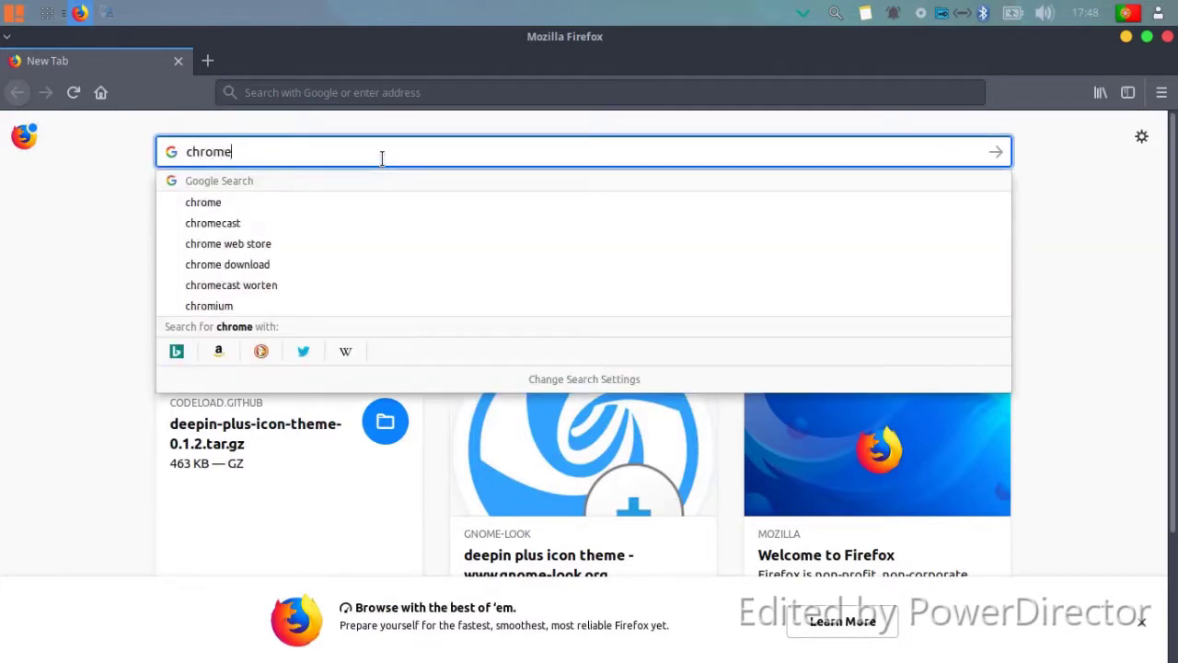
pyautogui.press('Return')
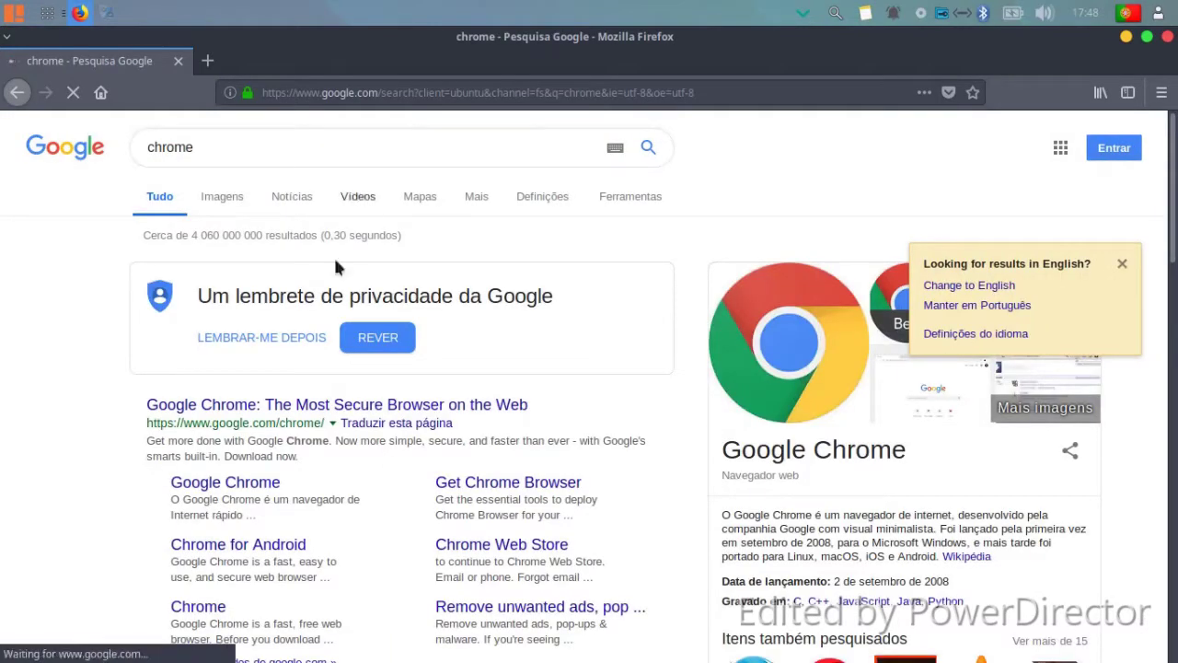
# Download the 64 bit .deb package from the official Google Chrome page, accepting the terms and opening it with Software Install.
pyautogui.click(288, 404)
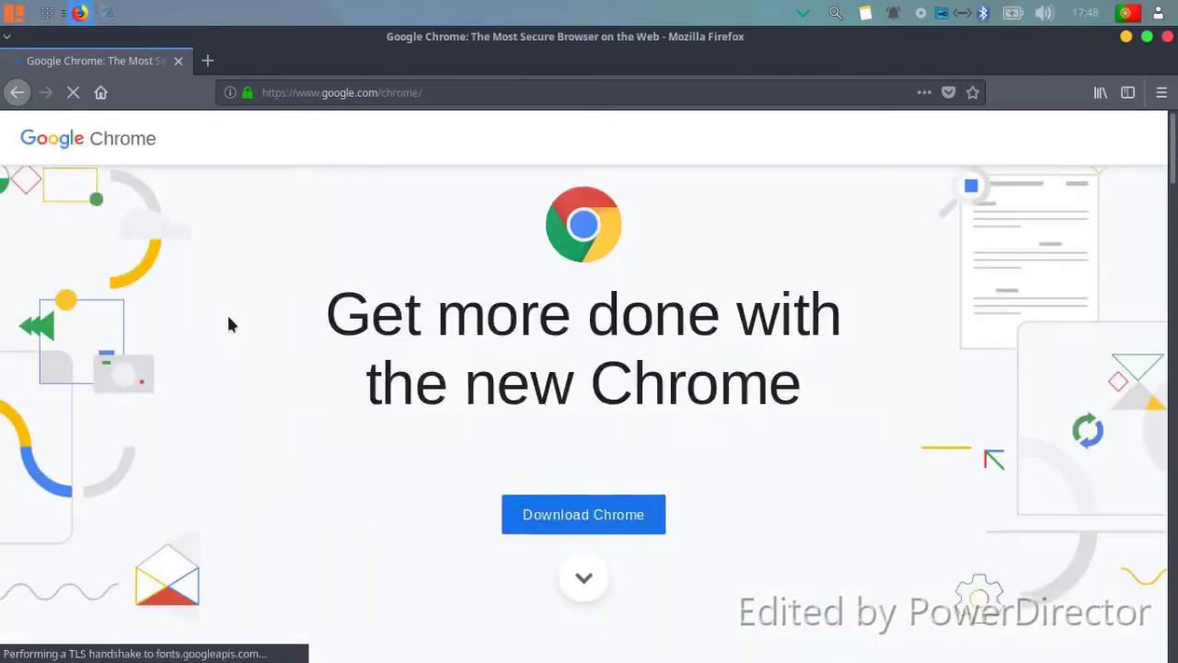
pyautogui.click(539, 535)
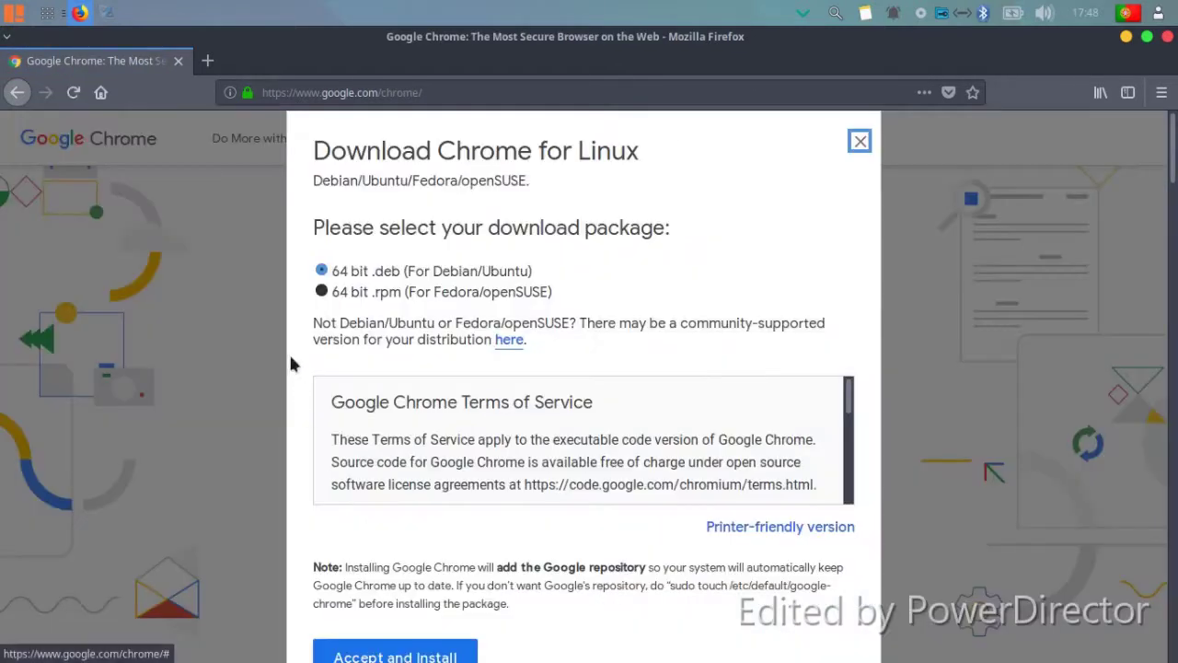
pyautogui.scroll(-3, 945, 316)
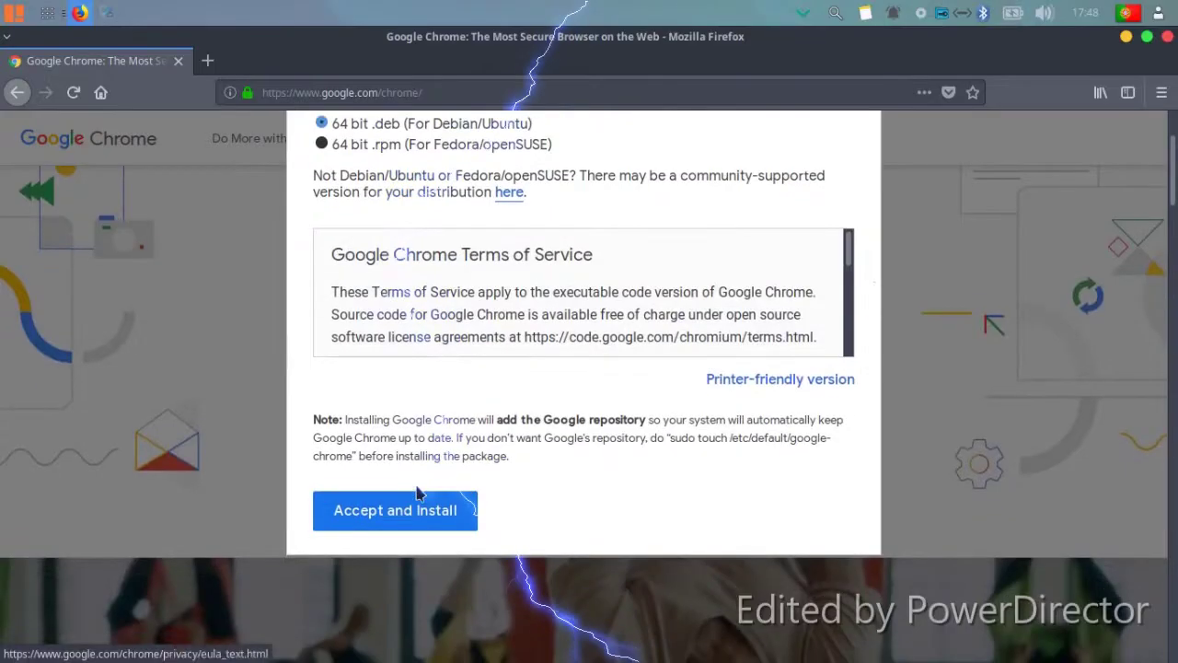
pyautogui.click(415, 508)
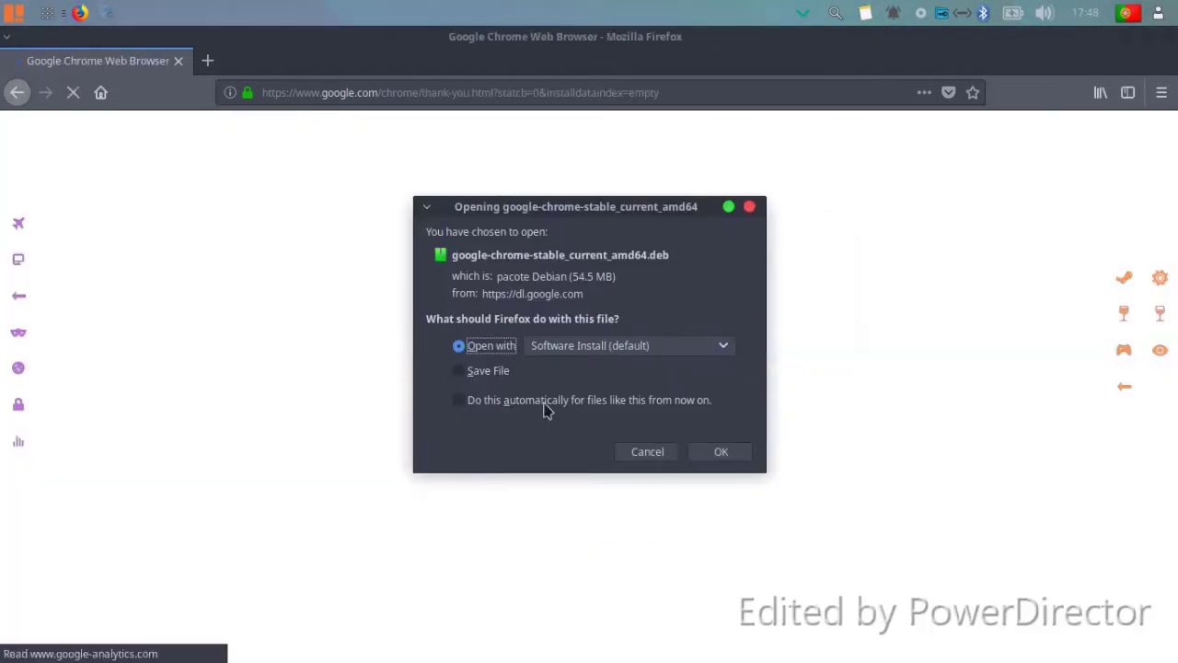
pyautogui.click(716, 451)
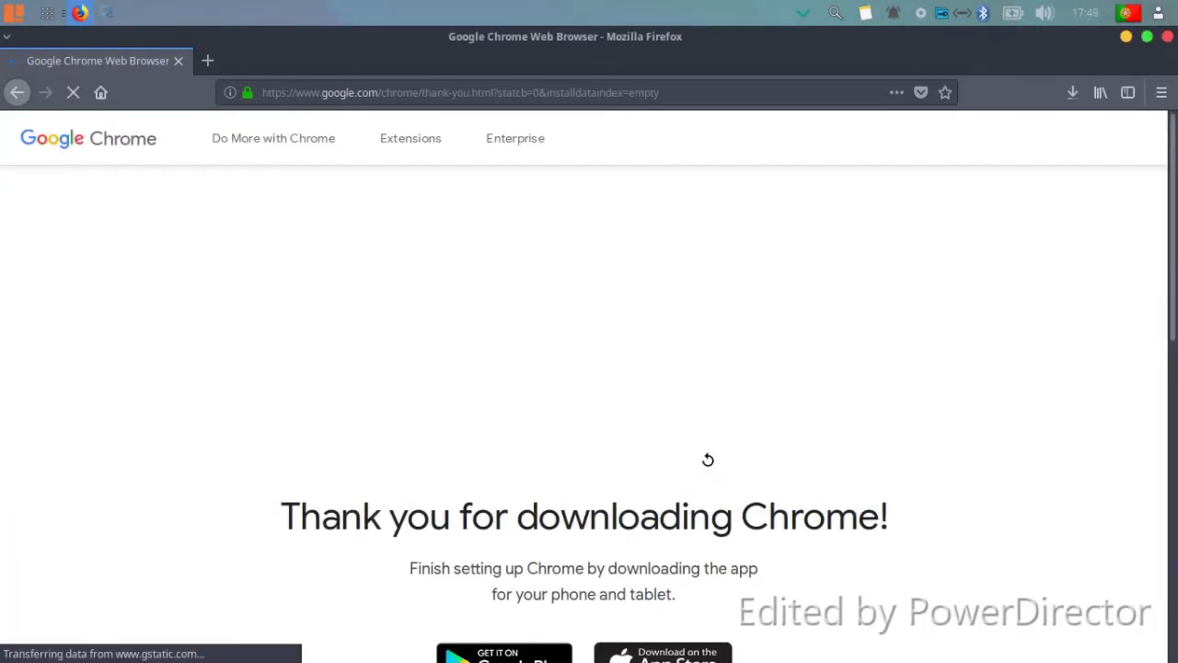
# Install google-chrome-stable from the software installer, authenticating with the account password, and minimise the installer.
pyautogui.click(1127, 38)
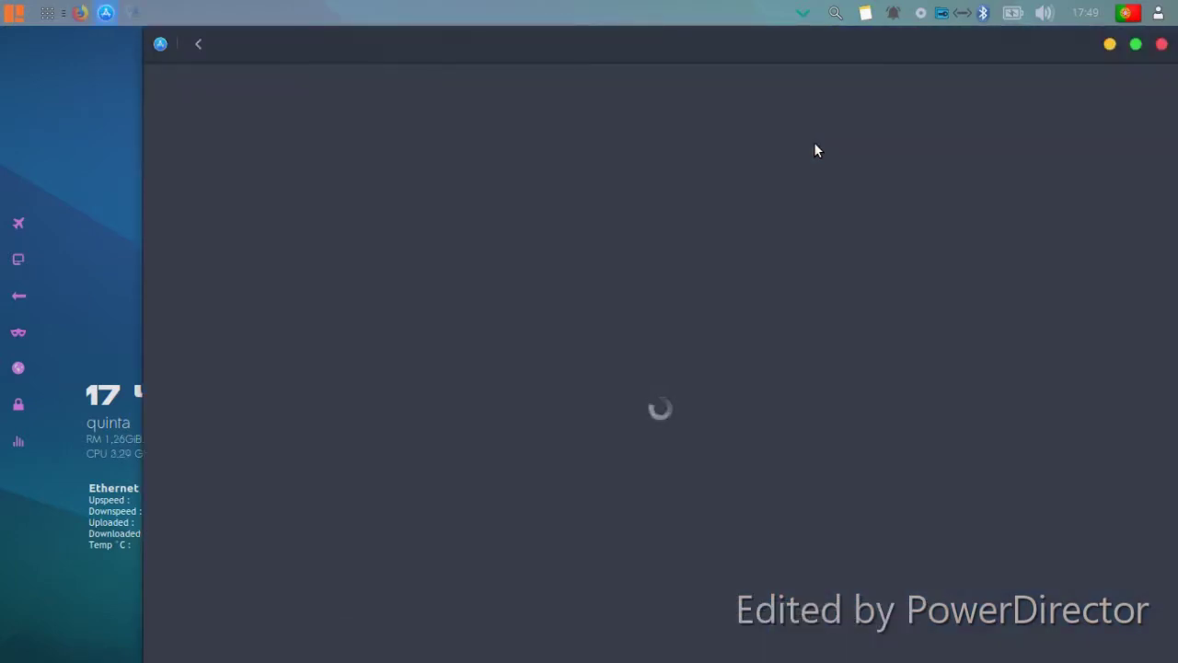
pyautogui.moveTo(448, 44); pyautogui.dragTo(406, 53)
pyautogui.click(316, 188)
pyautogui.write('***********')
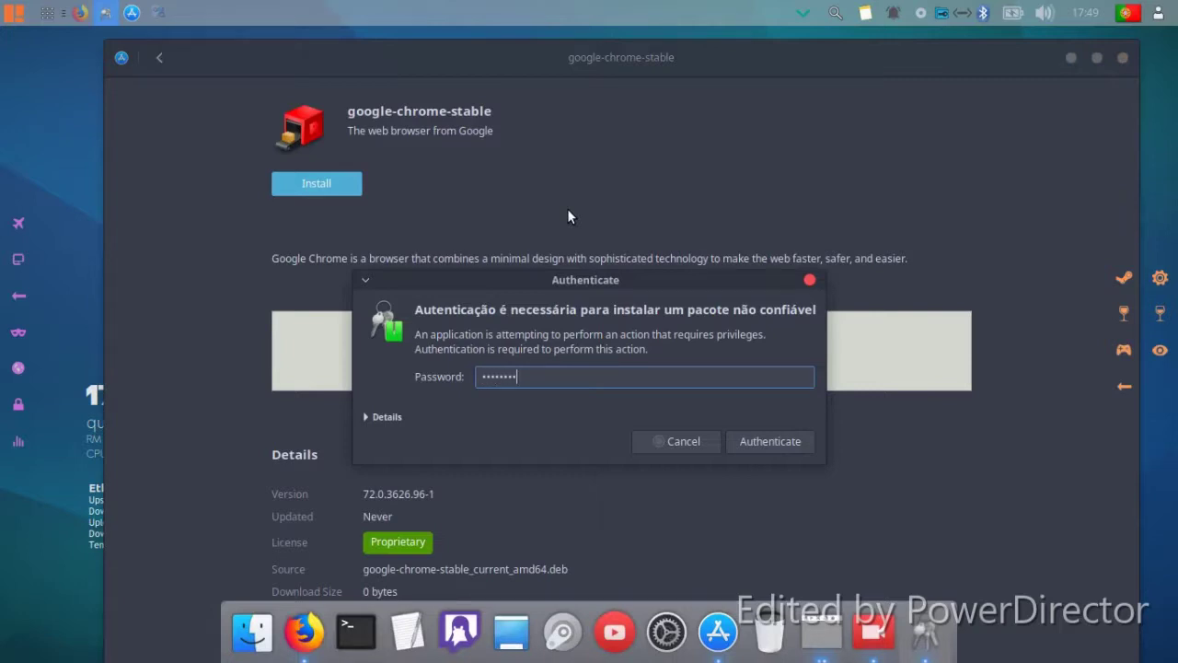
pyautogui.press('Return')
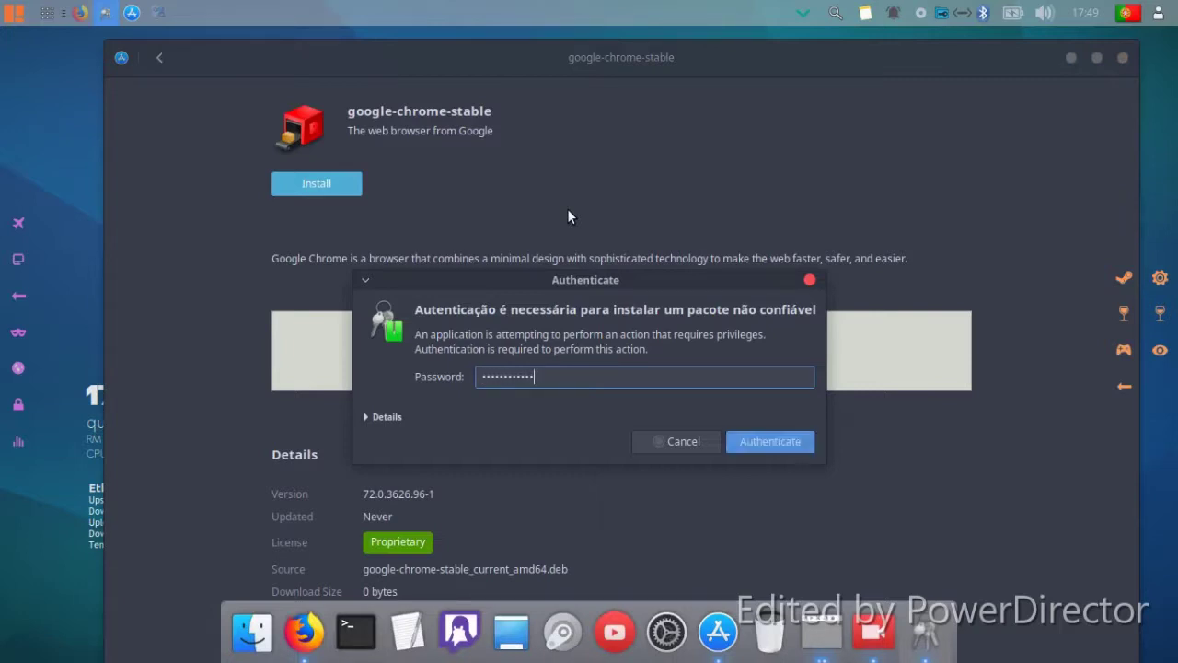
pyautogui.click(1070, 59)
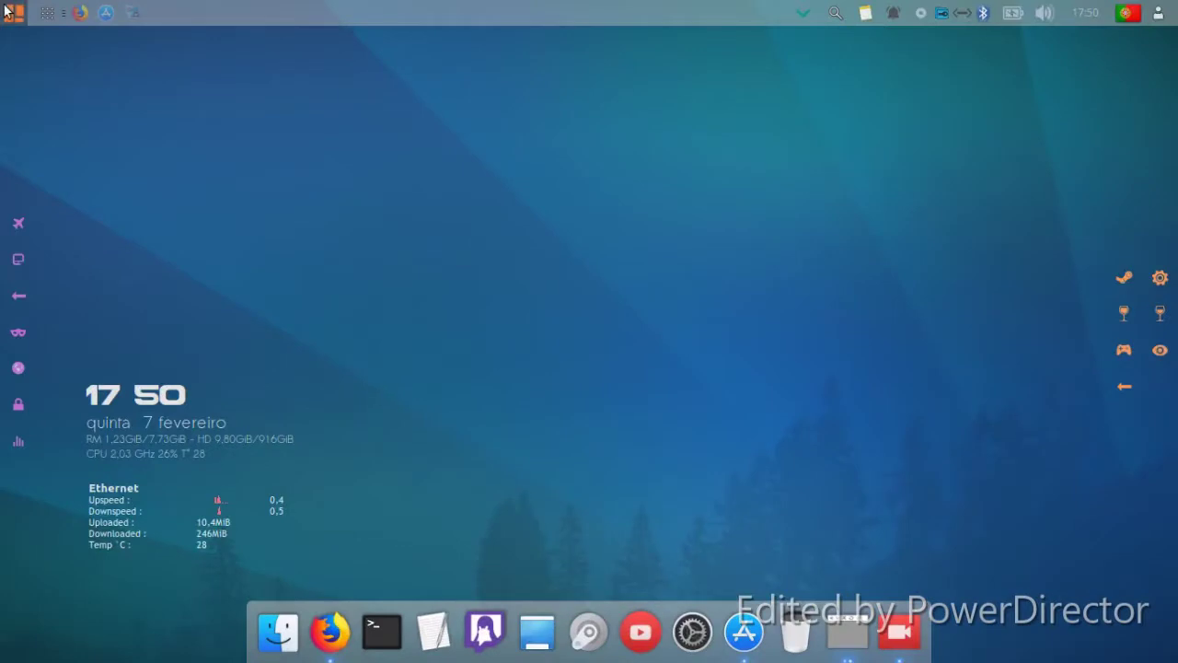
# Launch Google Chrome, accept it as default browser with usage statistics, and close it, dismissing the new keyring prompts.
pyautogui.click(8, 11)
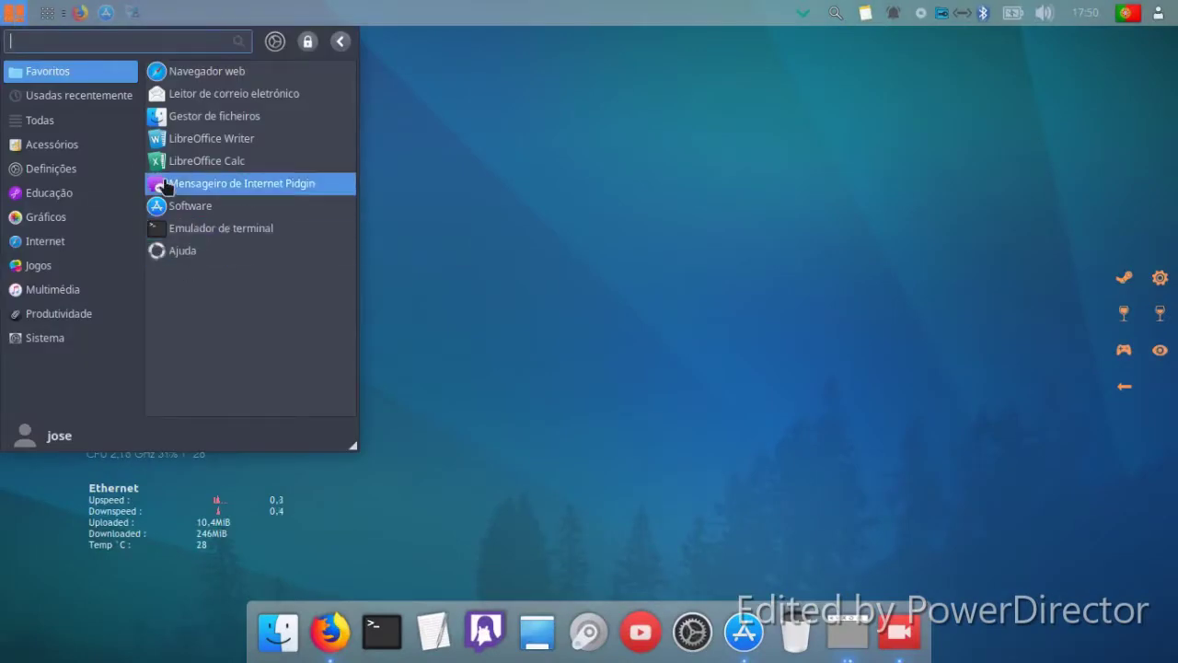
pyautogui.moveTo(98, 243)
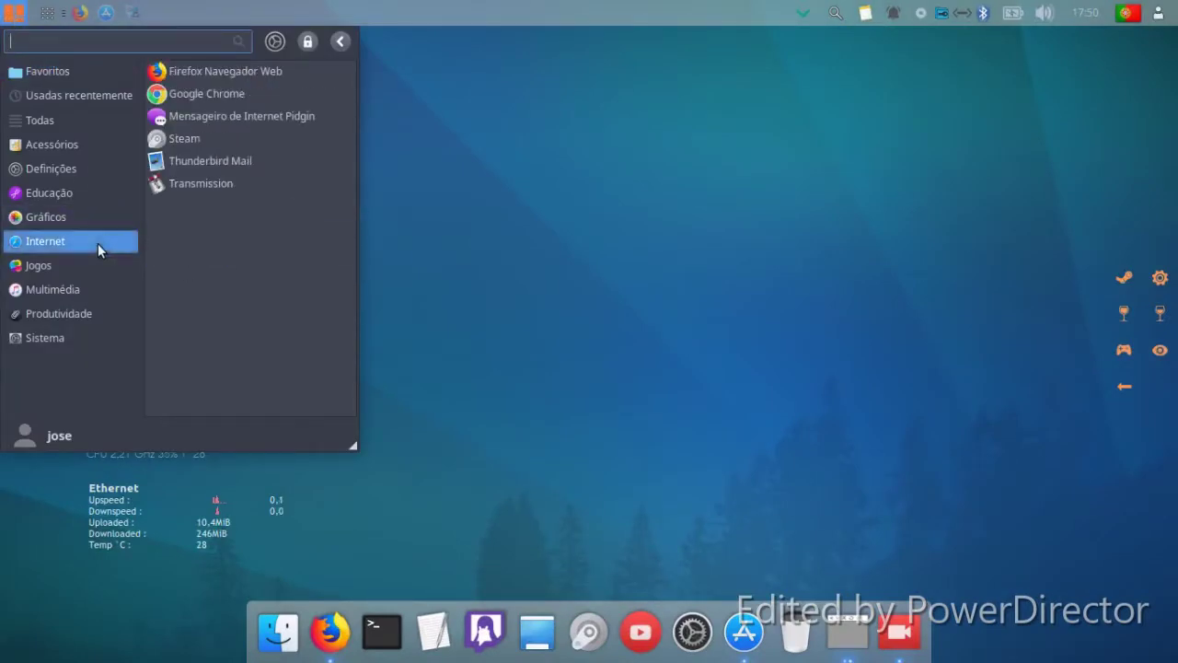
pyautogui.click(208, 95)
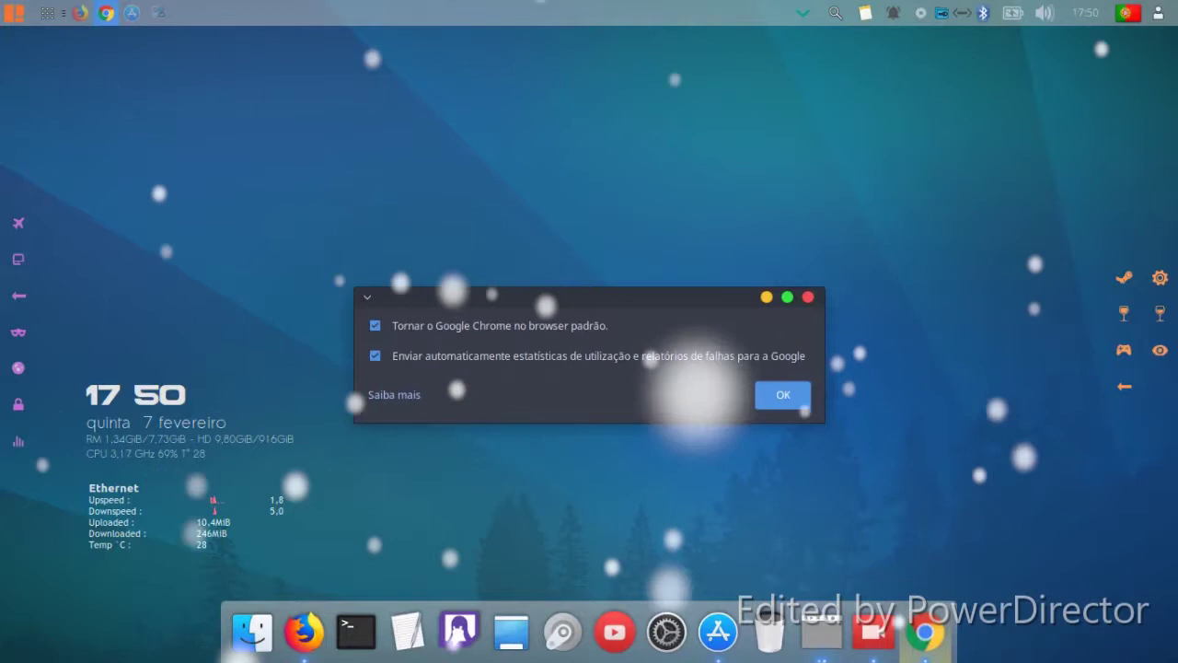
pyautogui.click(781, 394)
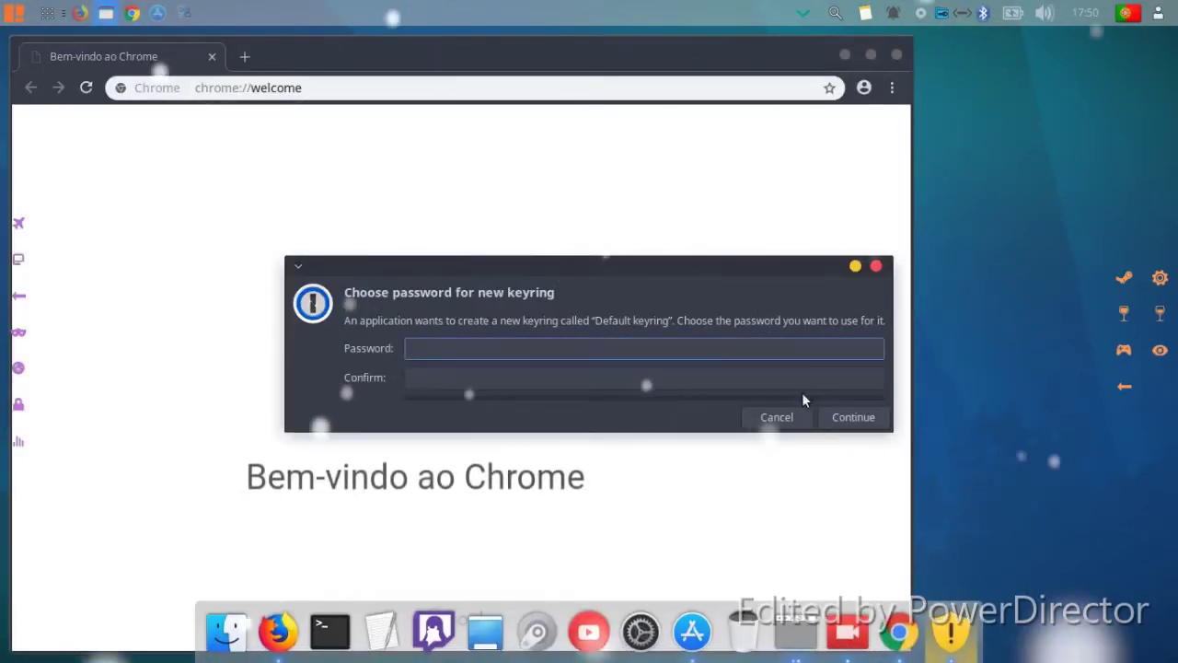
pyautogui.click(802, 414)
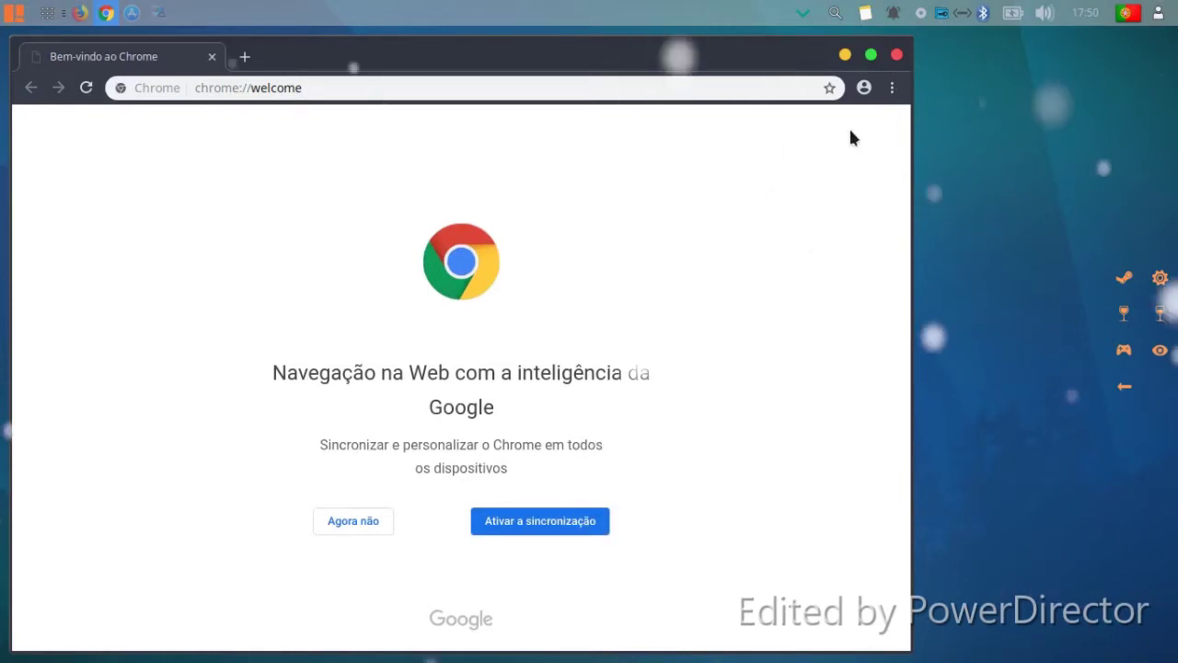
pyautogui.click(897, 55)
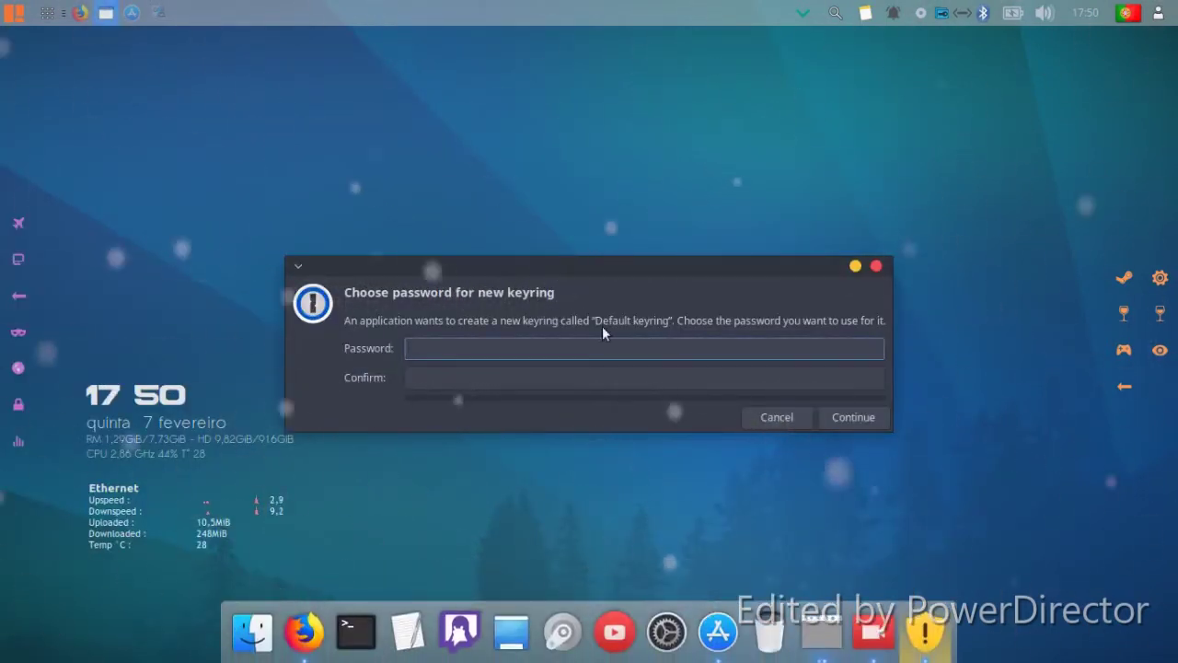
pyautogui.click(860, 267)
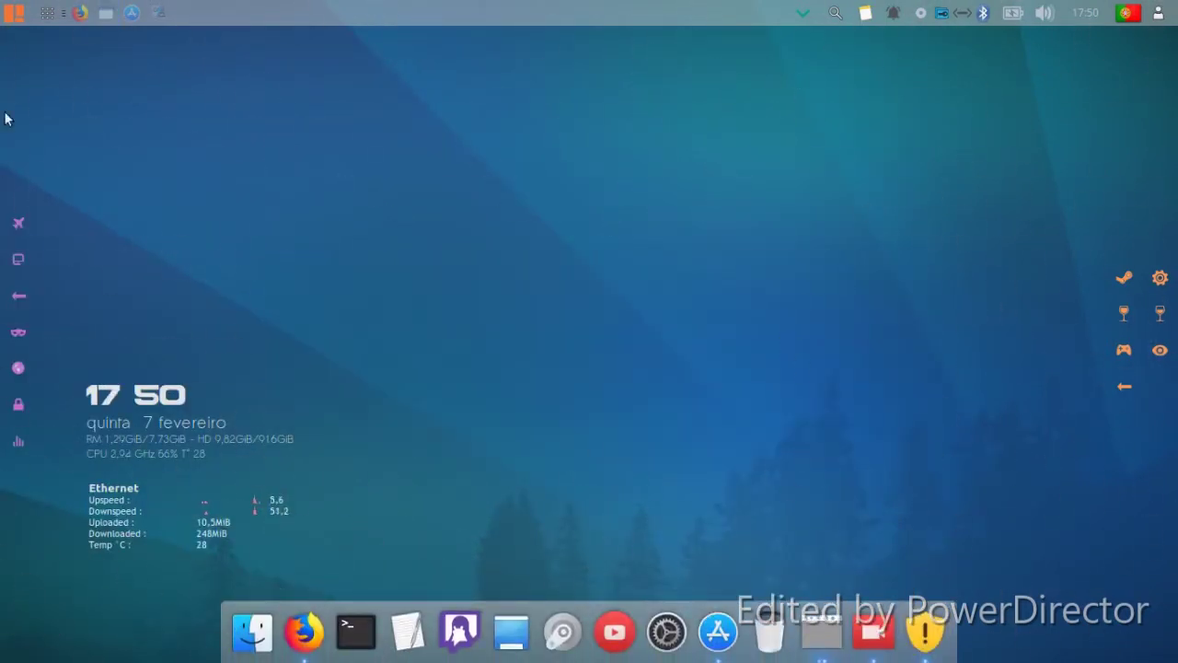
# Launch the LibreOffice start centre from the Produtividade applications and close it.
pyautogui.click(14, 13)
pyautogui.click(61, 314)
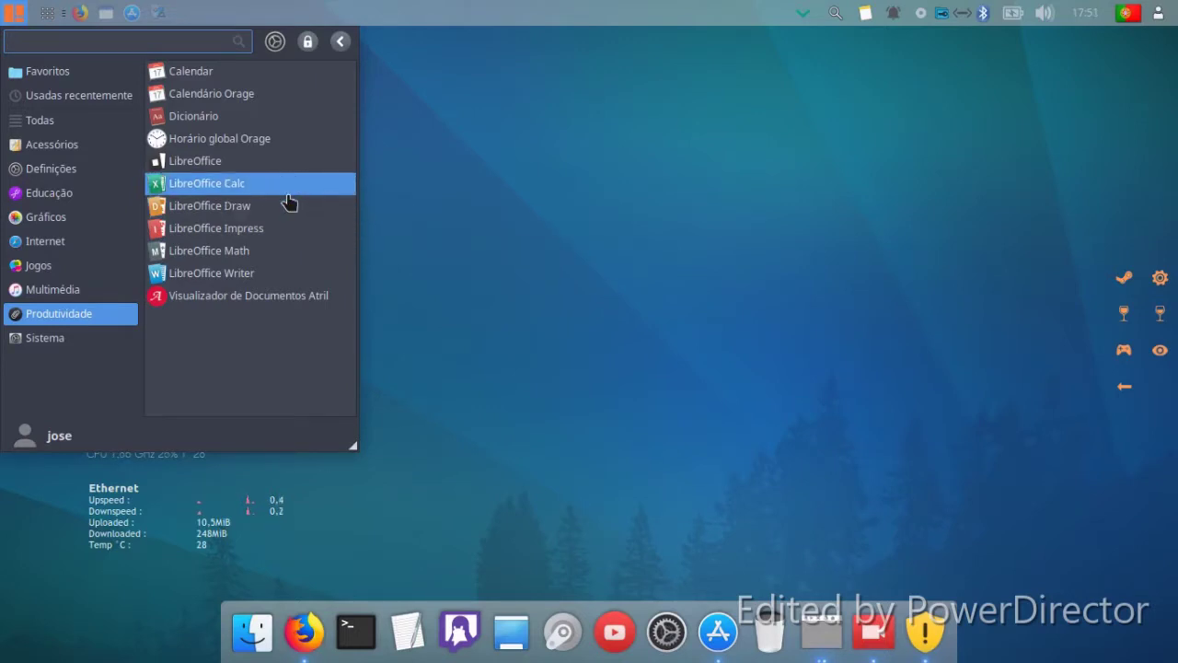
pyautogui.click(279, 168)
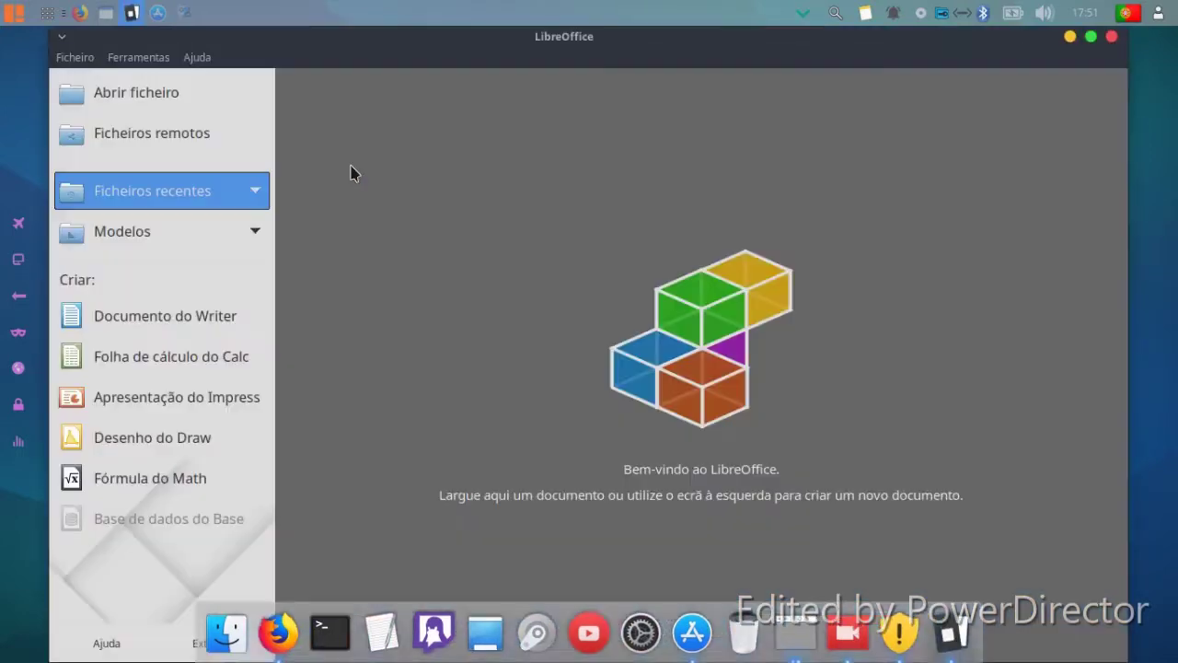
pyautogui.click(1109, 38)
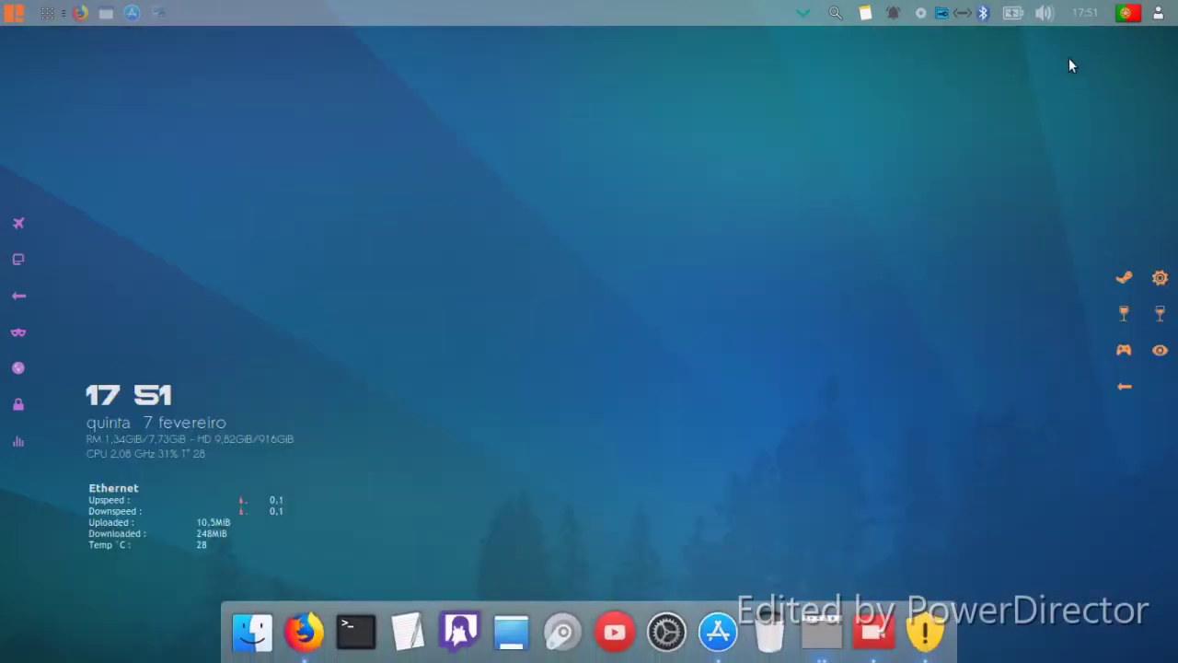
# Look over the session-ending options, the calendar and the power indicator without changing any setting.
pyautogui.click(1158, 15)
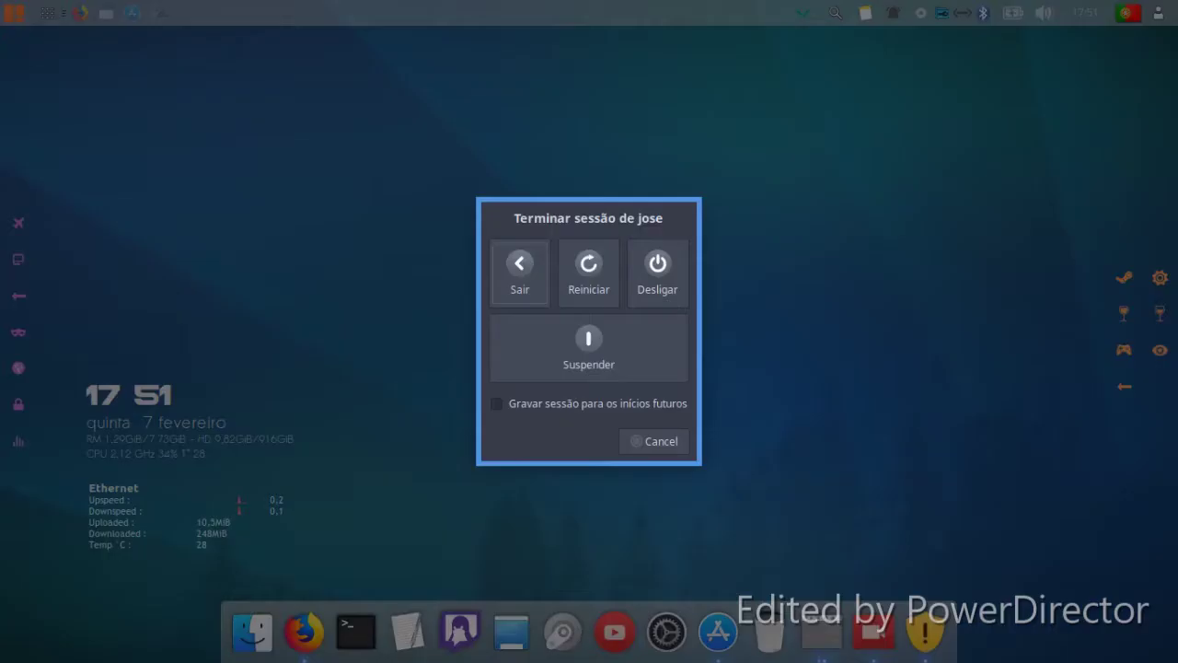
pyautogui.click(656, 443)
pyautogui.click(1085, 13)
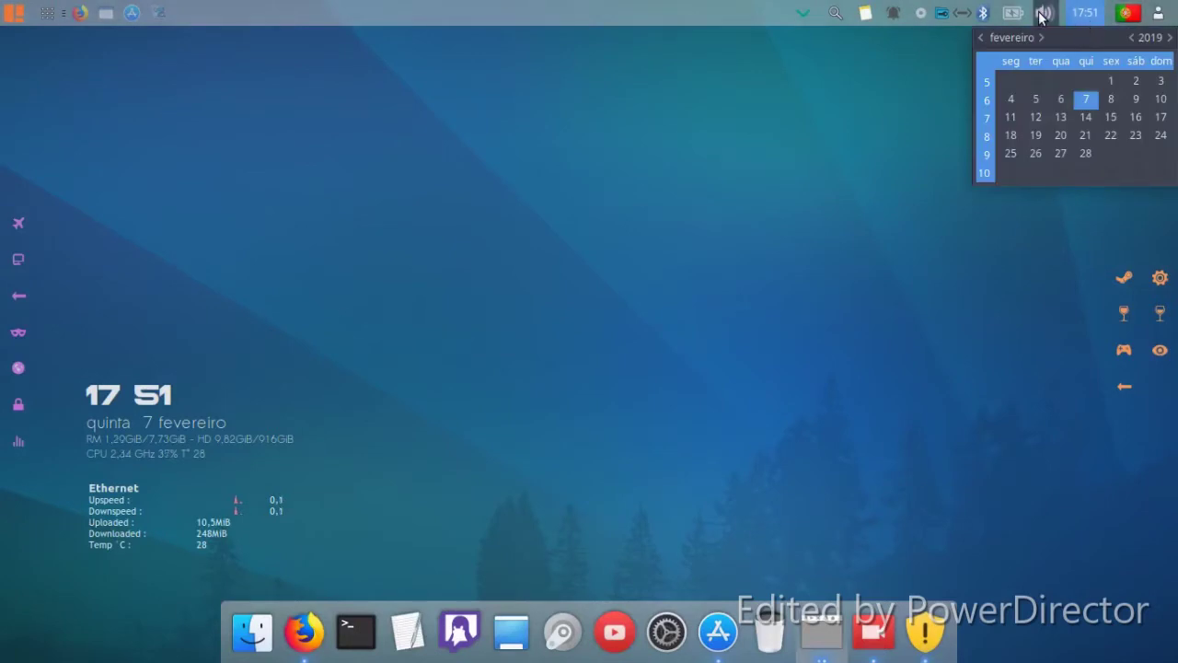
pyautogui.click(1043, 16)
pyautogui.click(1013, 14)
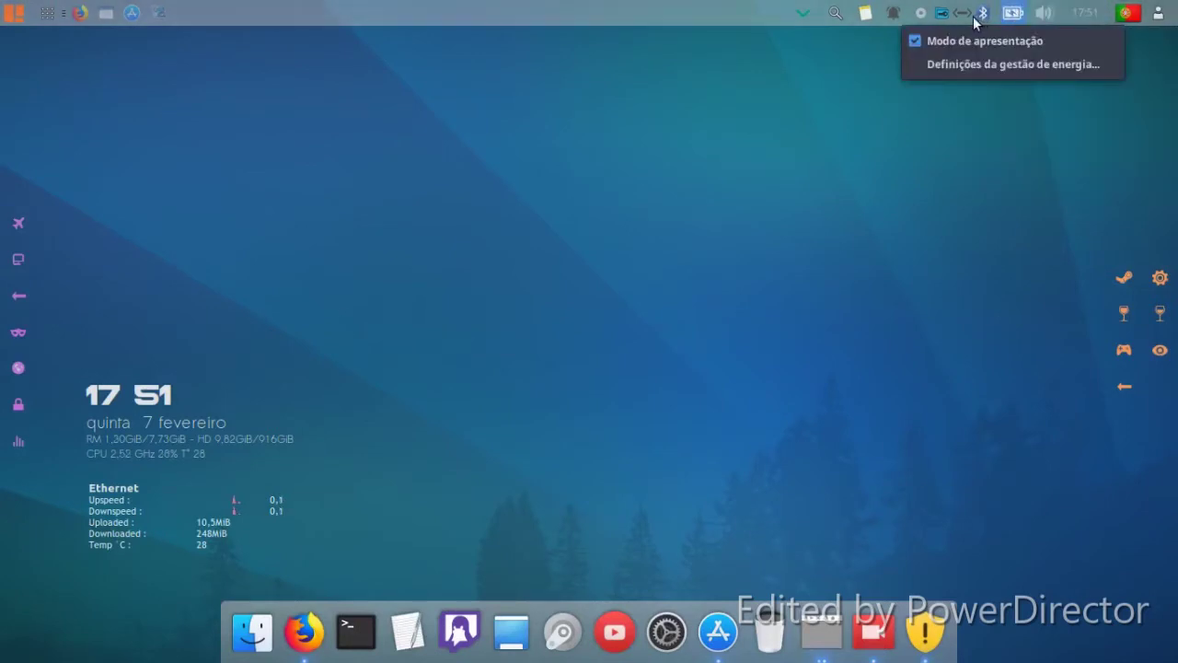
pyautogui.click(921, 17)
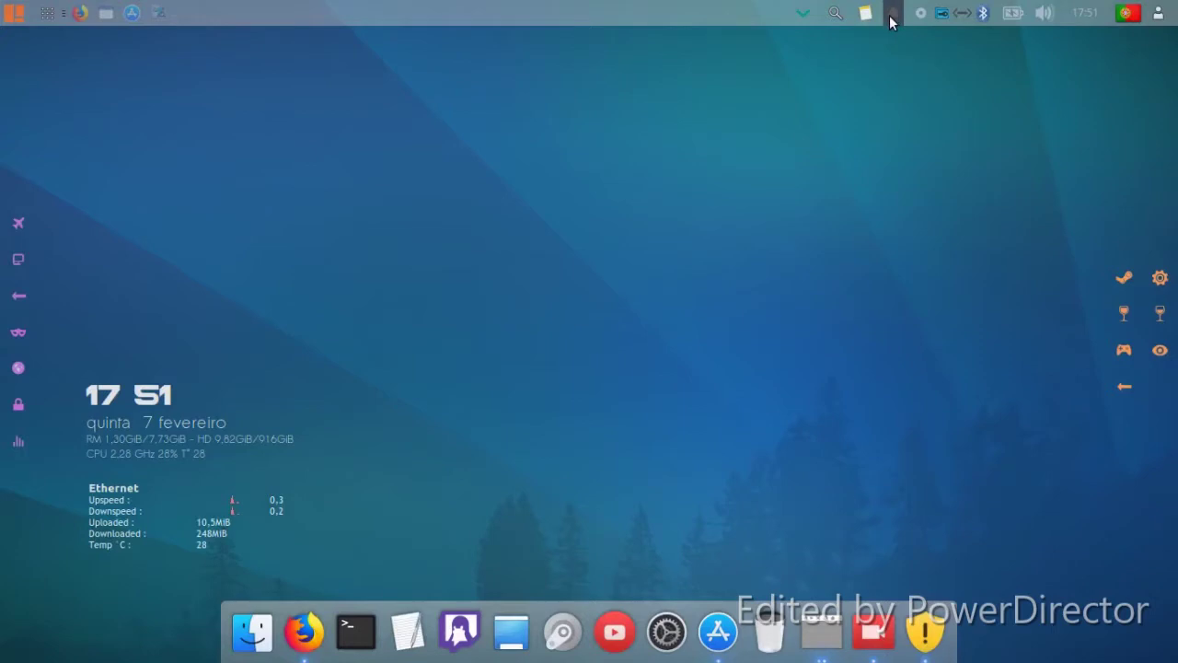
pyautogui.click(891, 15)
# Open the Notes sticky note from the panel and close it.
pyautogui.click(865, 17)
pyautogui.click(866, 17)
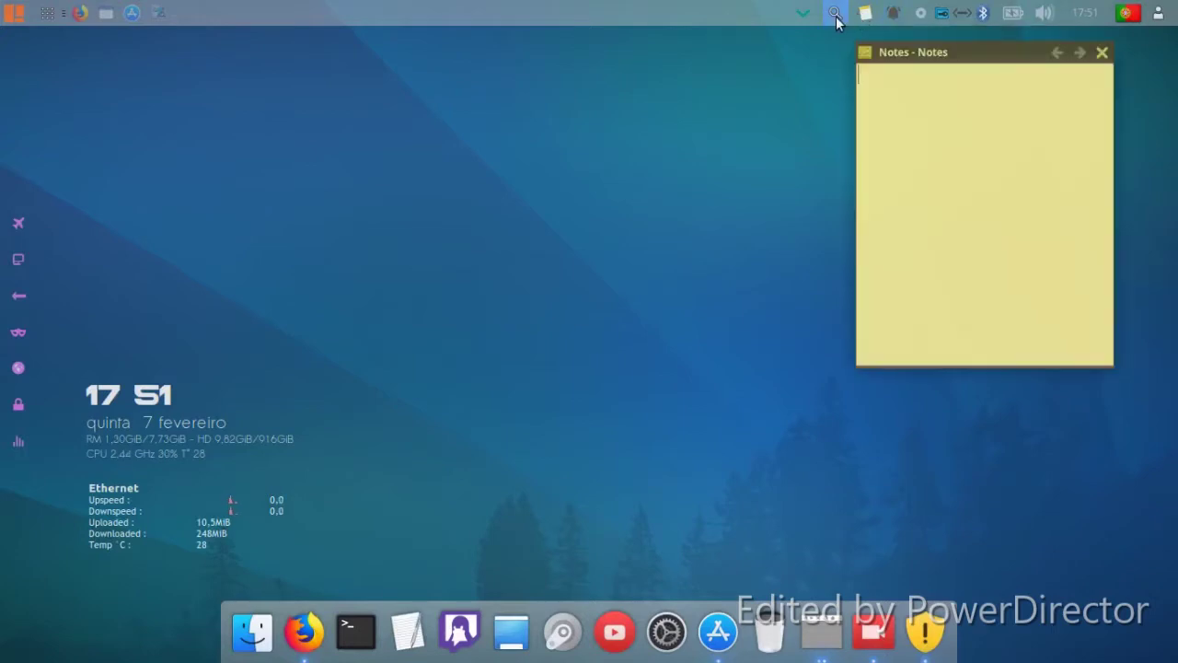
pyautogui.click(833, 17)
pyautogui.click(1092, 58)
pyautogui.click(1103, 53)
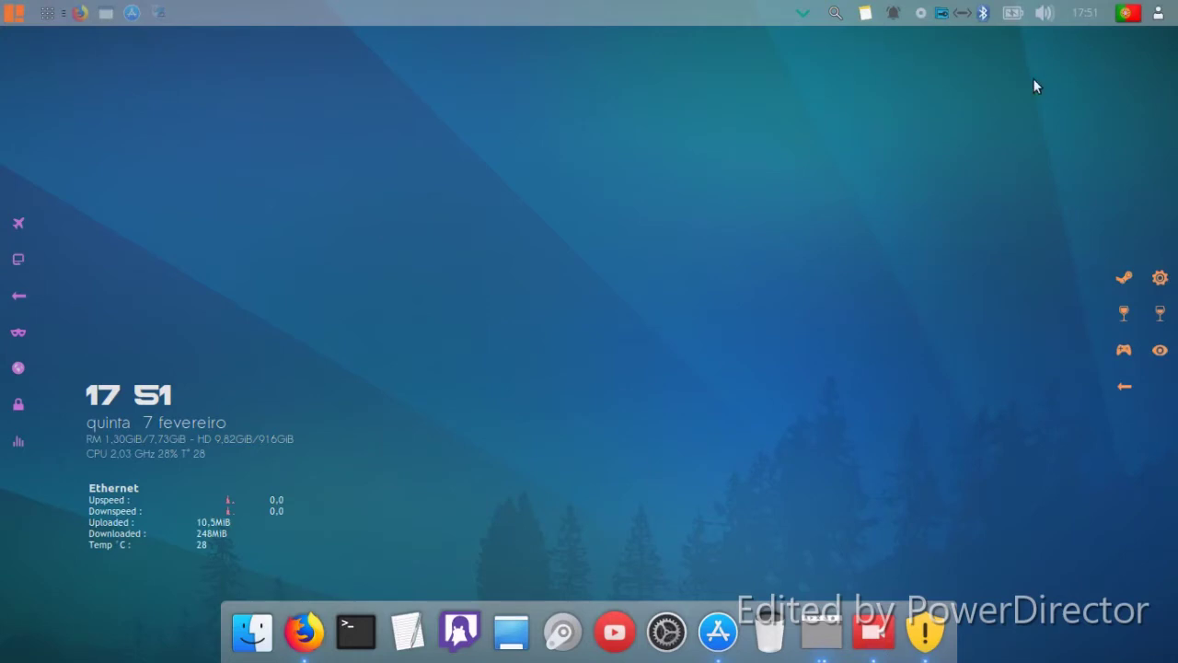
# Bring up the desktop search launcher and dismiss it without searching.
pyautogui.click(836, 14)
pyautogui.click(837, 15)
pyautogui.click(837, 15)
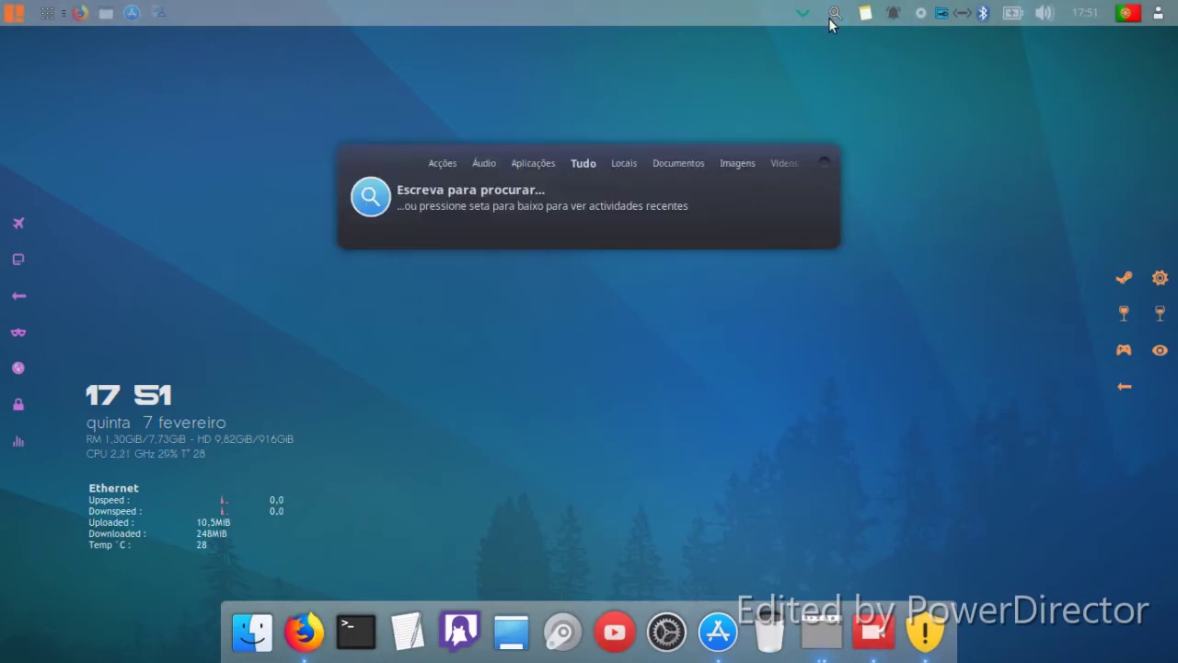
pyautogui.click(874, 340)
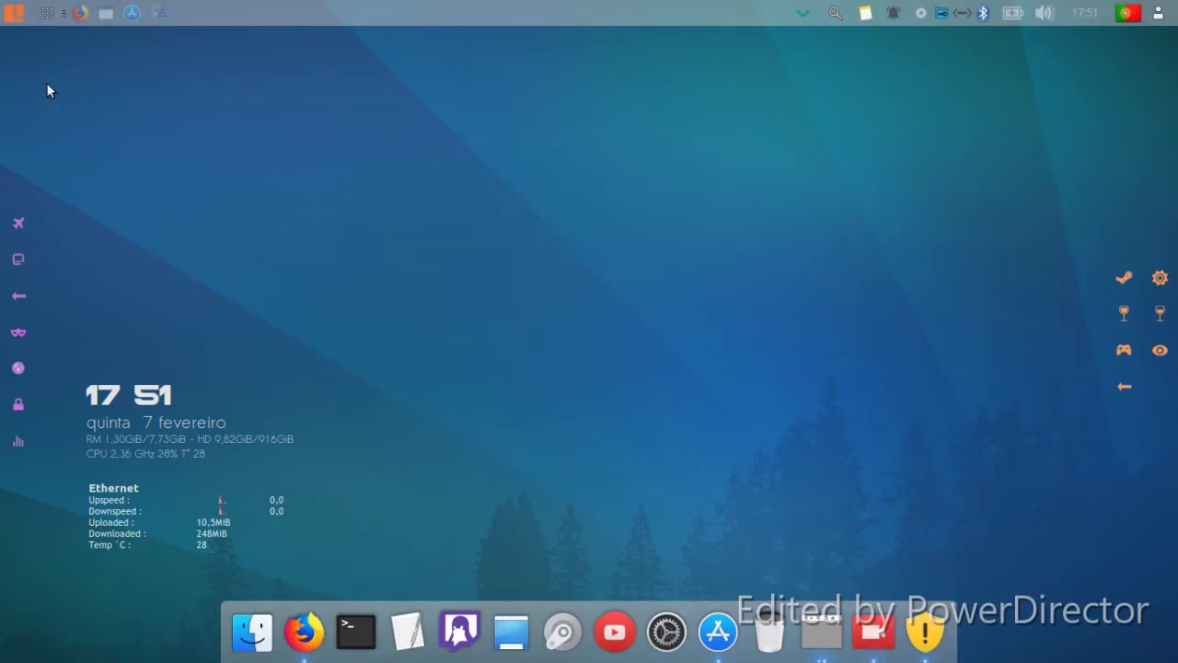
# Restore the software store, go back to its home page, browse the offered applications, and close the store.
pyautogui.click(154, 14)
pyautogui.click(722, 623)
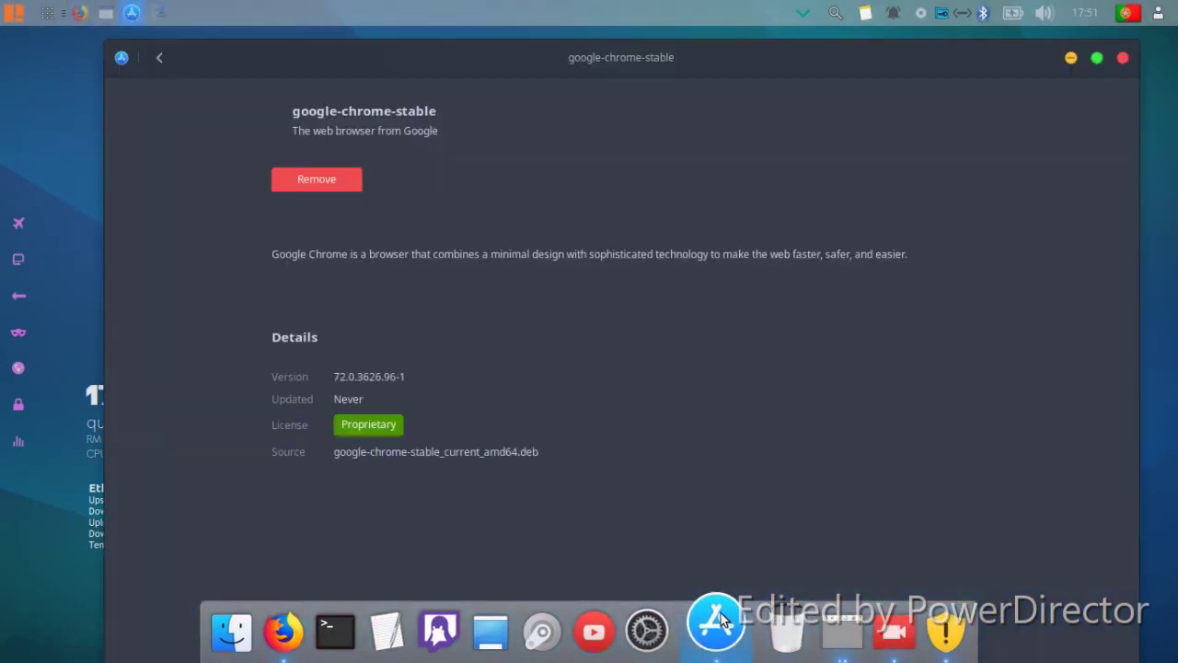
pyautogui.click(160, 59)
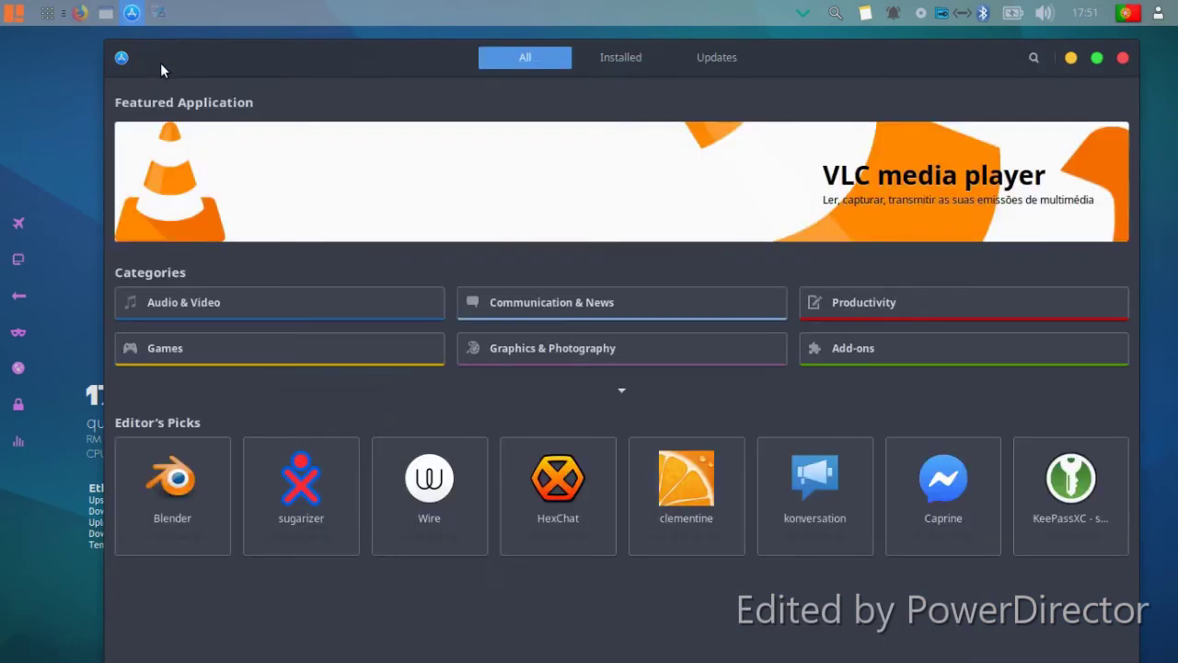
pyautogui.click(640, 364)
pyautogui.scroll(-5, 740, 363)
pyautogui.scroll(-6, 852, 340)
pyautogui.scroll(4, 819, 365)
pyautogui.click(1124, 58)
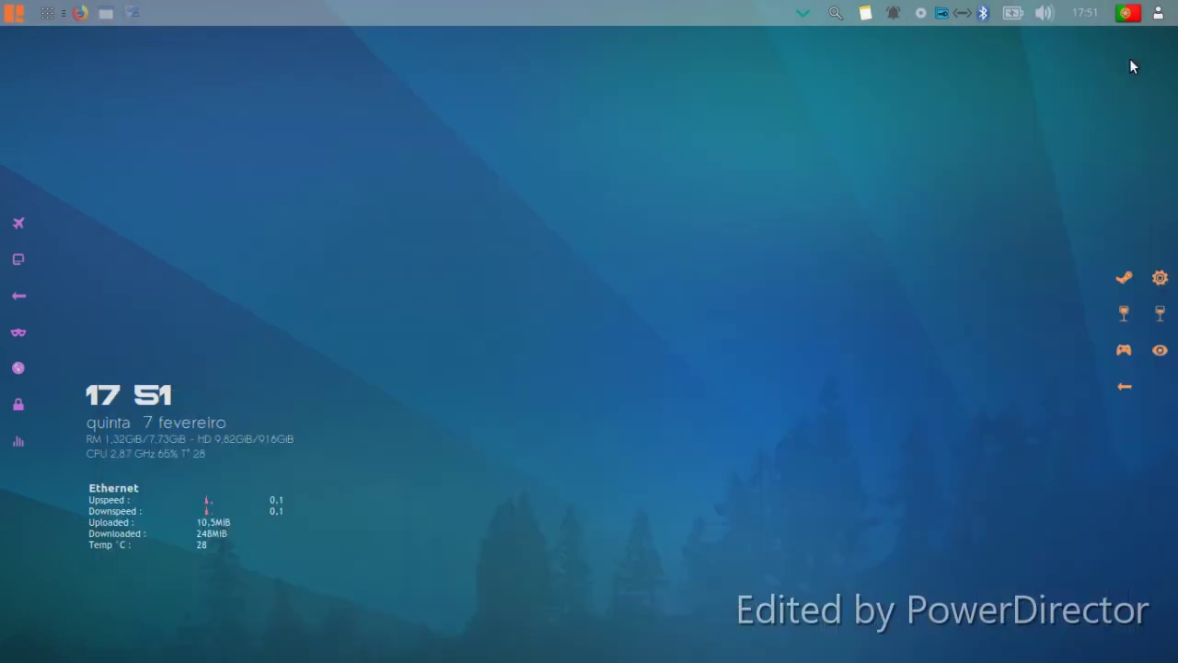